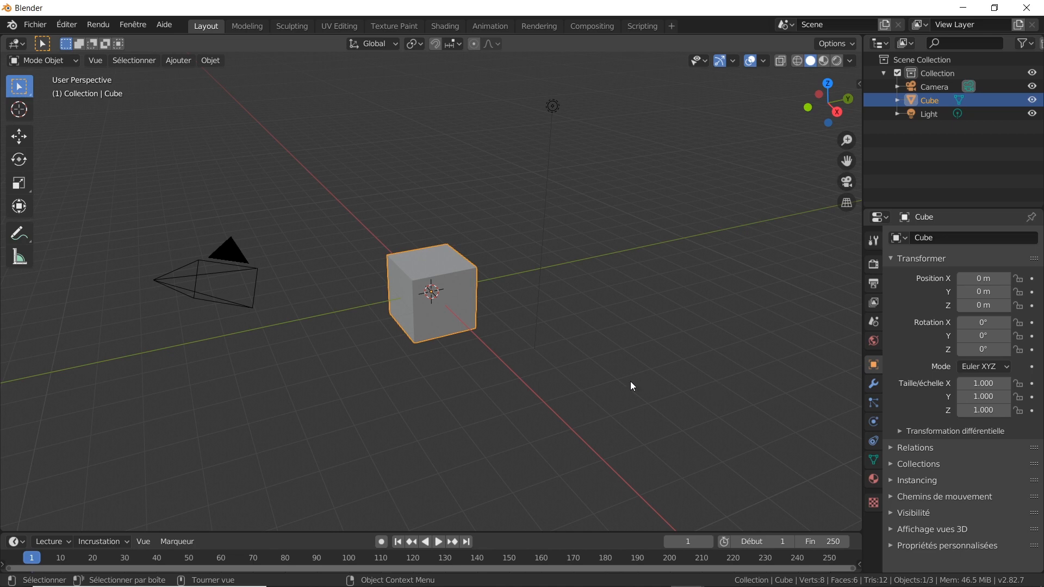
- Delete the default cube and show the blender-osm add-on settings beside the 3D view, wide enough to read the full field labels
{"action": "key", "text": "Delete"}
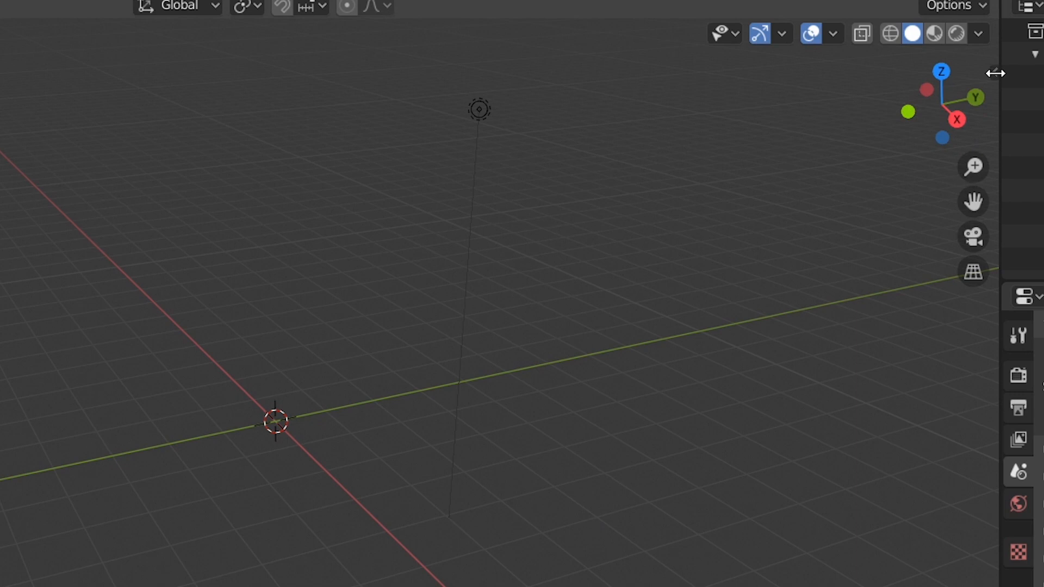
{"action": "left_click", "coordinate": [995, 73]}
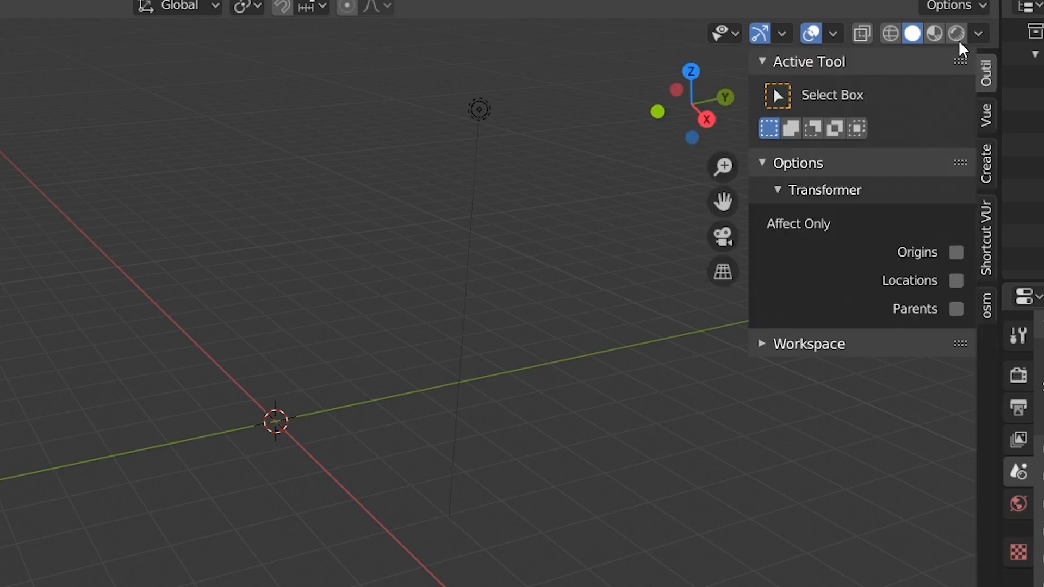
{"action": "left_click", "coordinate": [986, 313]}
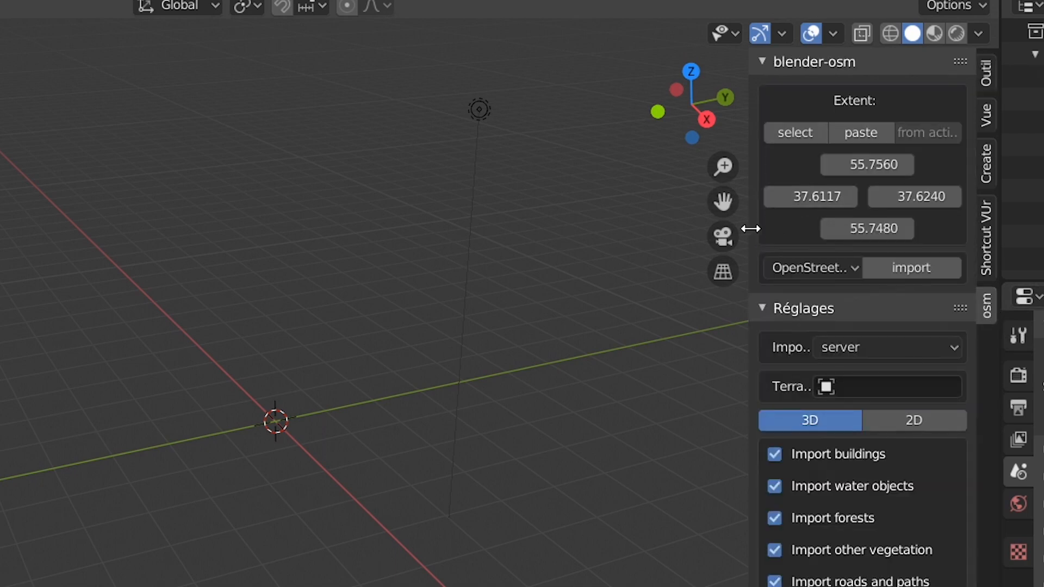
{"action": "left_click_drag", "start_coordinate": [751, 228], "coordinate": [567, 231]}
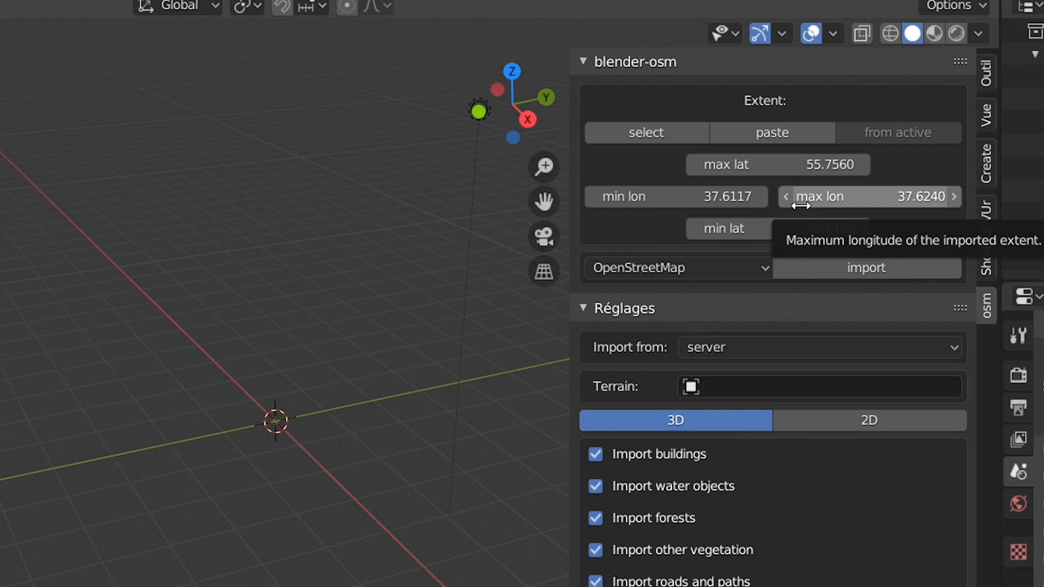
- Open the add-on's extent selection map in the browser, search for "New York" and go to the city in New York, États-Unis
{"action": "left_click", "coordinate": [640, 133]}
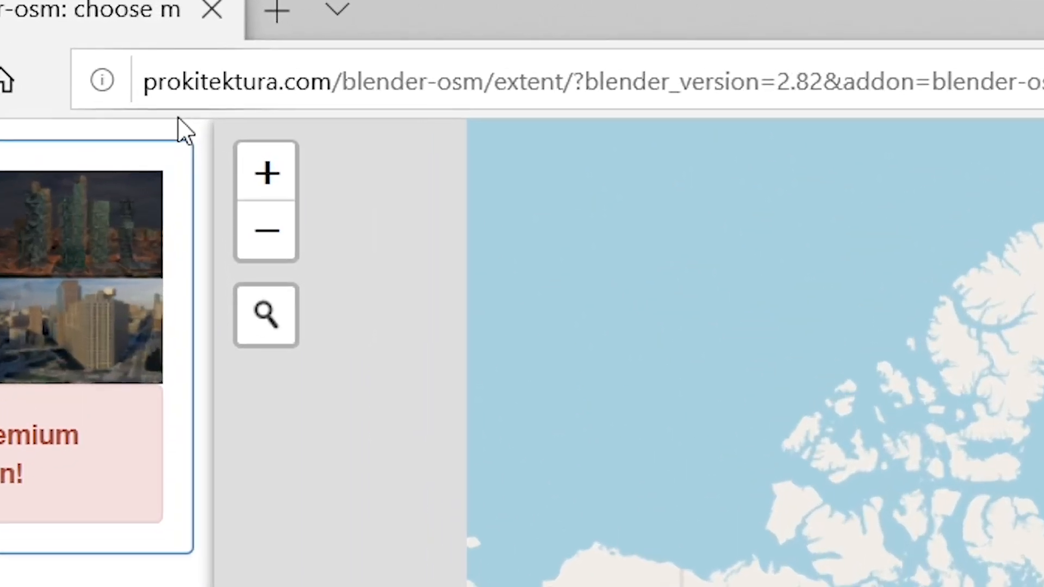
{"action": "left_click", "coordinate": [263, 320]}
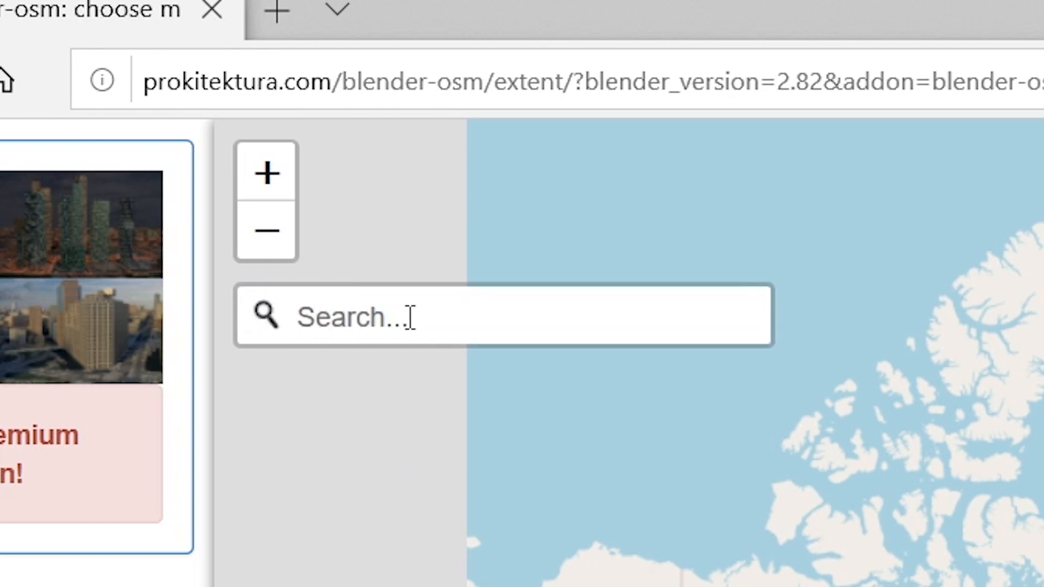
{"action": "type", "text": "New Y"}
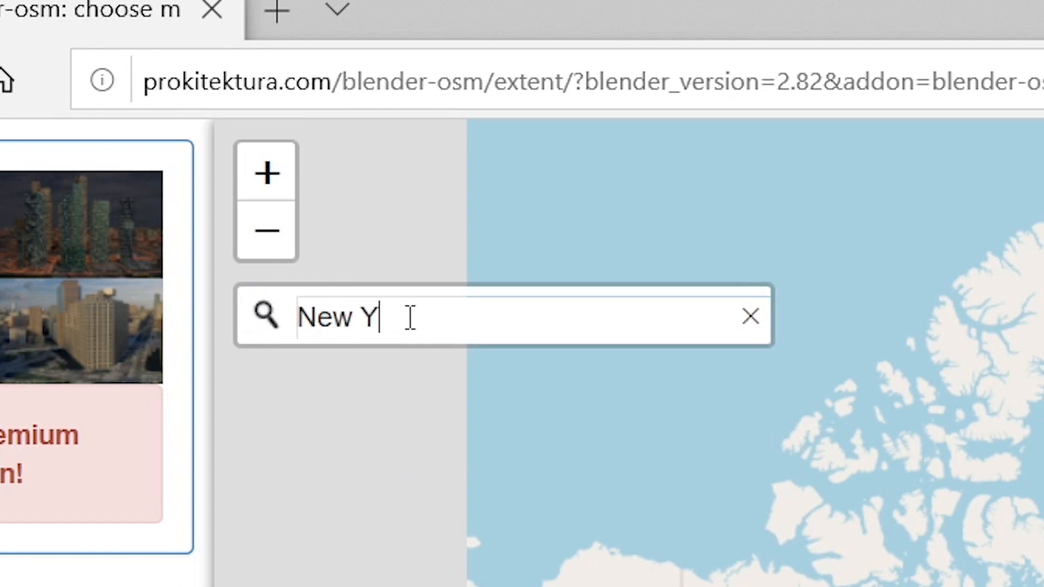
{"action": "type", "text": "ork"}
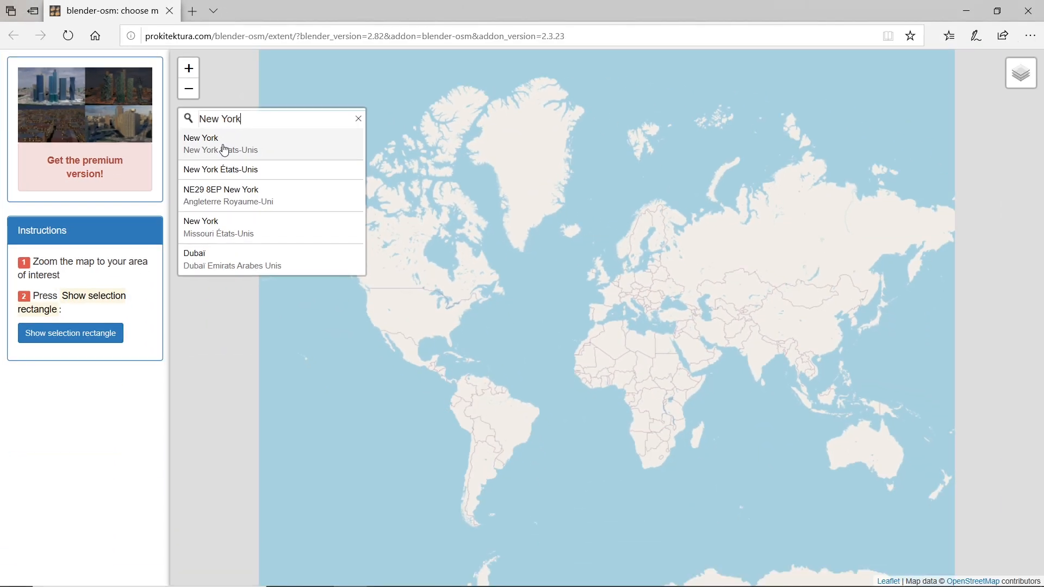
{"action": "left_click", "coordinate": [279, 251]}
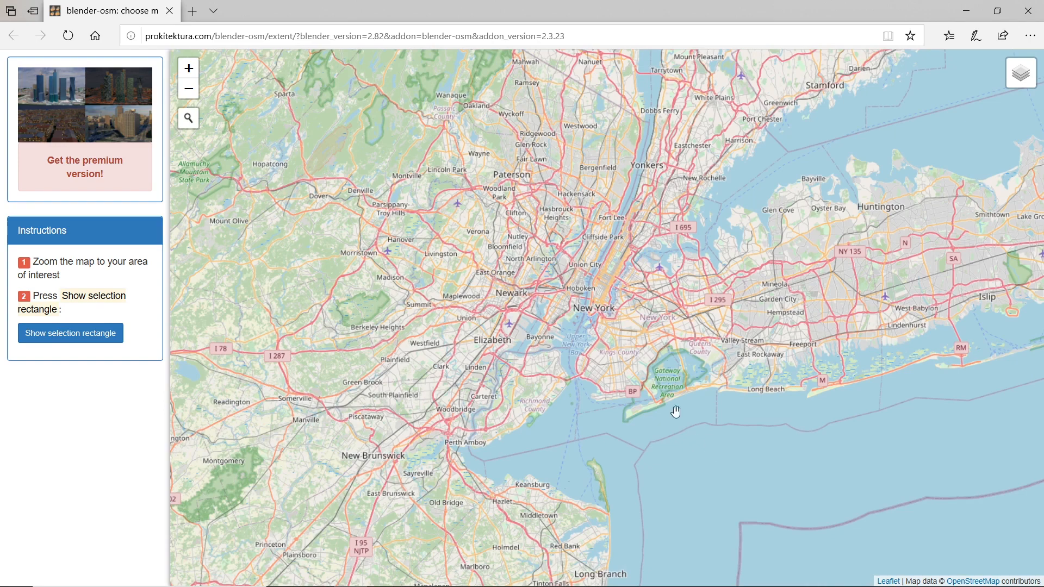
- Show the extent selection rectangle on the map around Manhattan, Hoboken and Jersey City
{"action": "scroll", "coordinate": [603, 288], "scroll_direction": "up", "scroll_amount": 2}
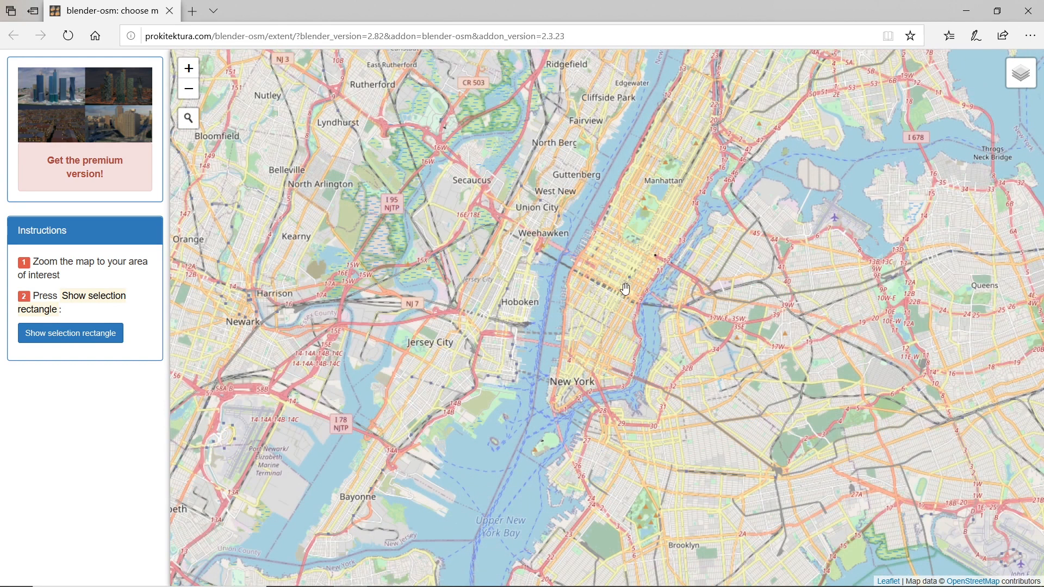
{"action": "scroll", "coordinate": [626, 288], "scroll_direction": "up", "scroll_amount": 1}
{"action": "scroll", "coordinate": [625, 287], "scroll_direction": "down", "scroll_amount": 1}
{"action": "left_click", "coordinate": [71, 340]}
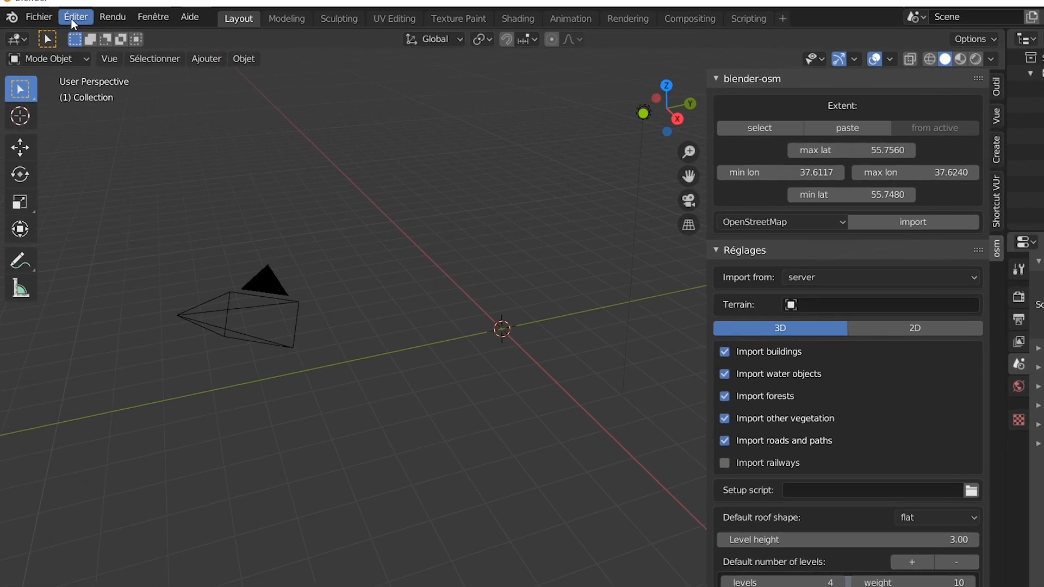
- Switch to Blender and list the Import-export add-ons in an enlarged preferences window
{"action": "left_click", "coordinate": [63, 25]}
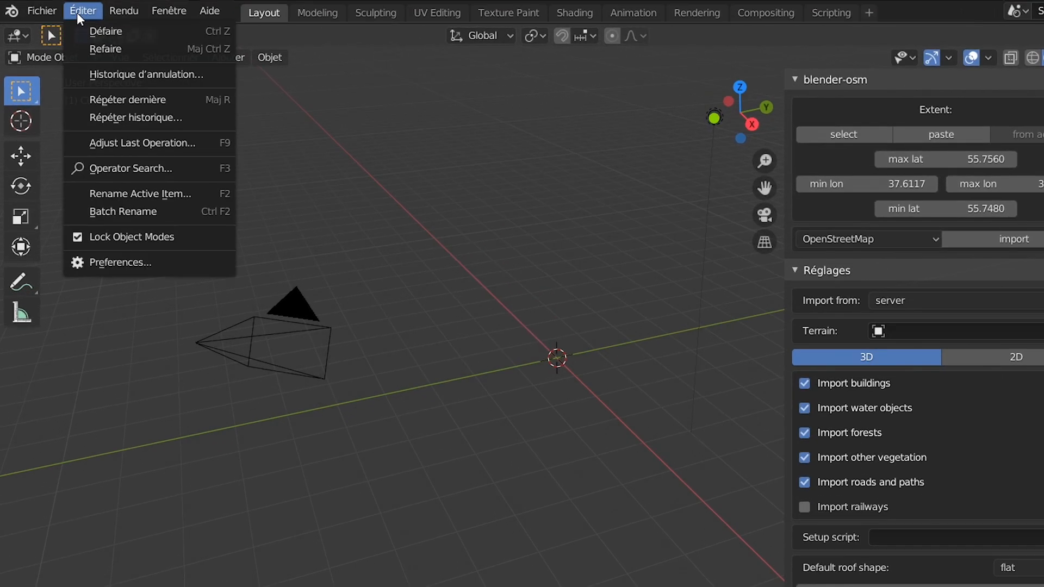
{"action": "left_click", "coordinate": [106, 263]}
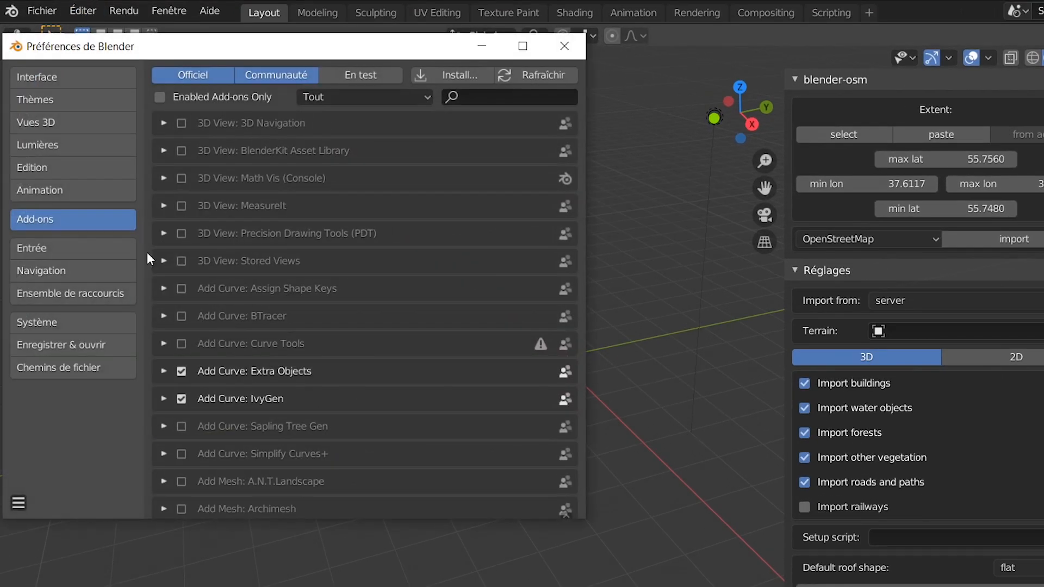
{"action": "left_click_drag", "start_coordinate": [588, 521], "coordinate": [996, 586]}
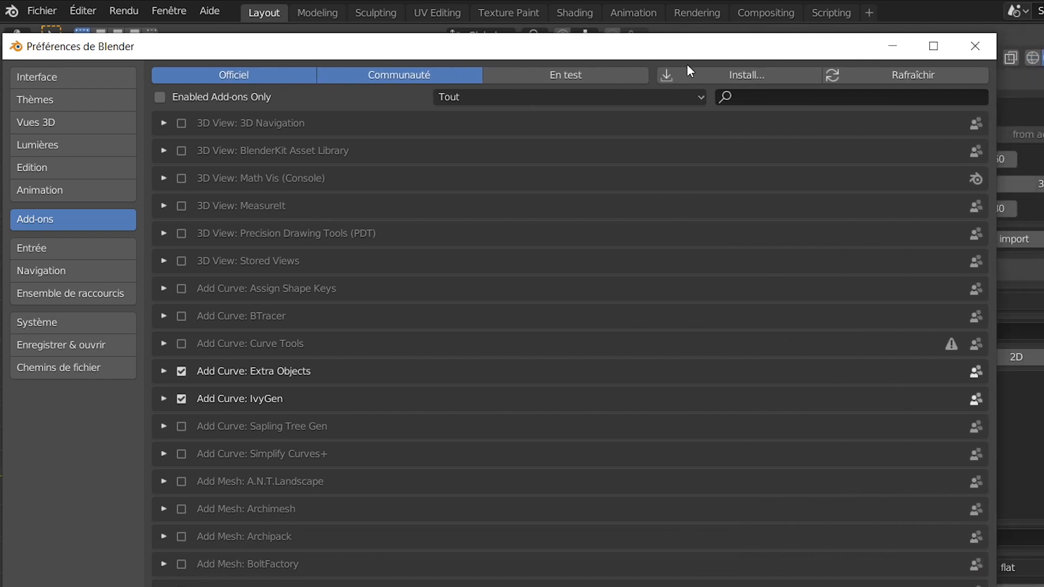
{"action": "left_click", "coordinate": [696, 98]}
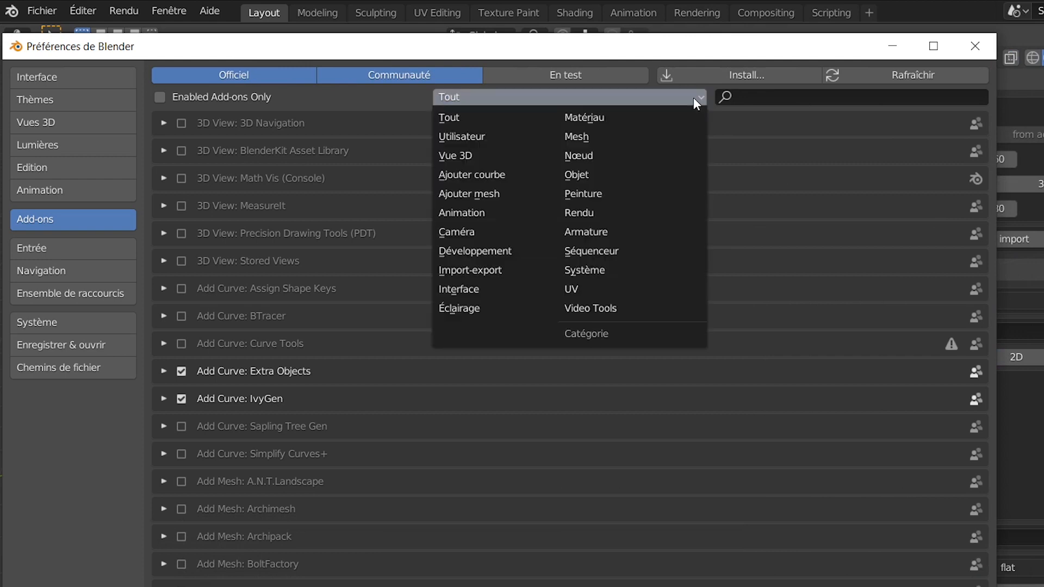
{"action": "left_click", "coordinate": [489, 275]}
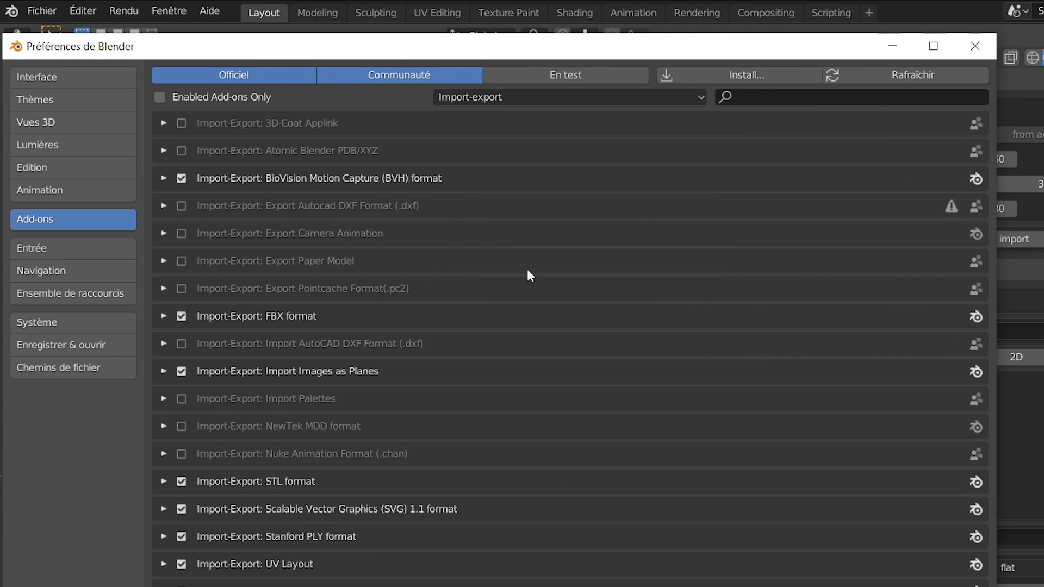
- Expand the blender-osm add-on's details and review its download directory and the available OSM data servers without changing them
{"action": "scroll", "coordinate": [556, 274], "scroll_direction": "down", "scroll_amount": 3}
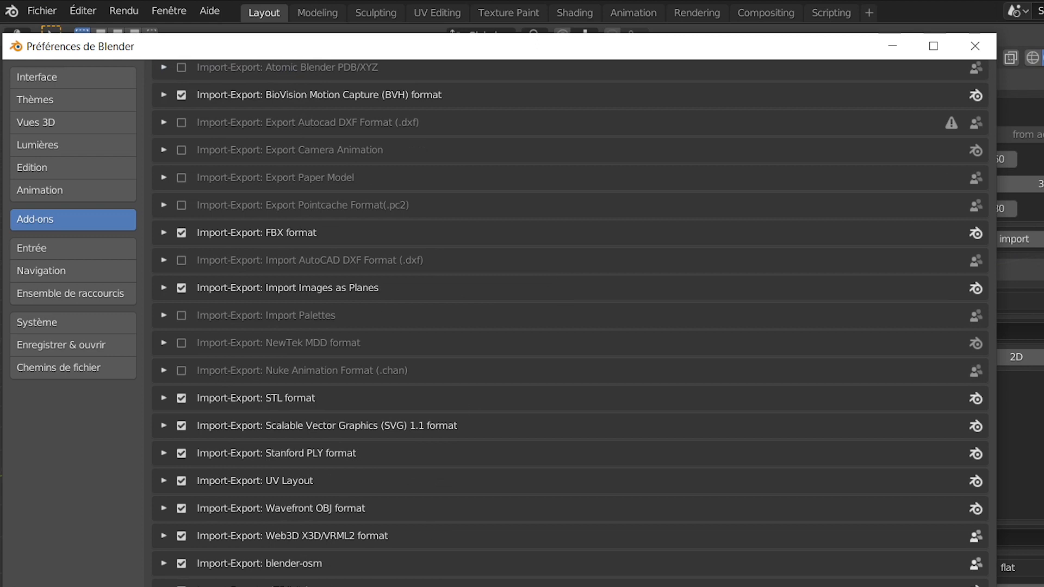
{"action": "left_click", "coordinate": [162, 563]}
{"action": "scroll", "coordinate": [342, 404], "scroll_direction": "down", "scroll_amount": 5}
{"action": "scroll", "coordinate": [343, 406], "scroll_direction": "down", "scroll_amount": 4}
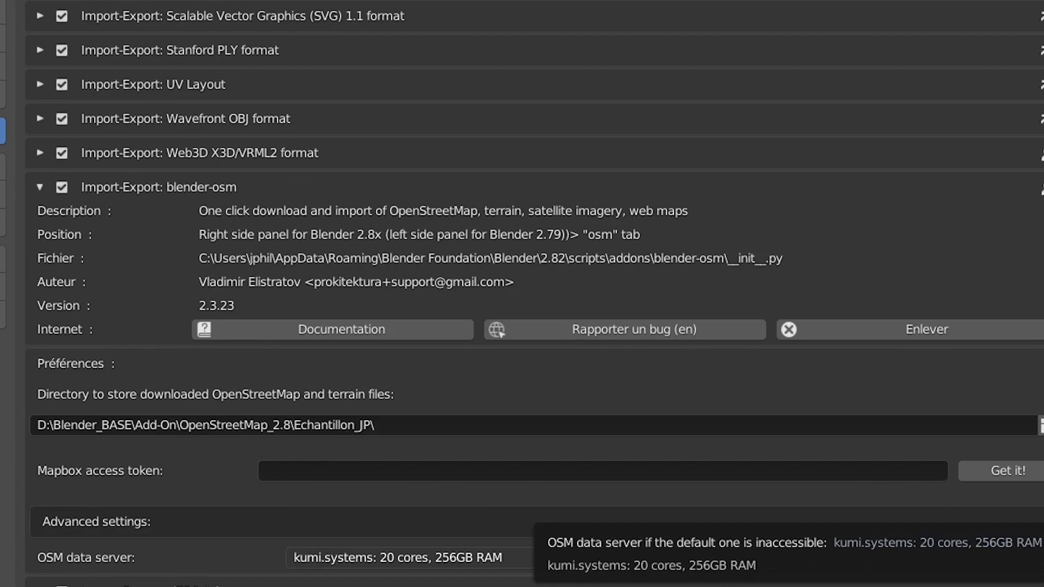
{"action": "left_click", "coordinate": [977, 562]}
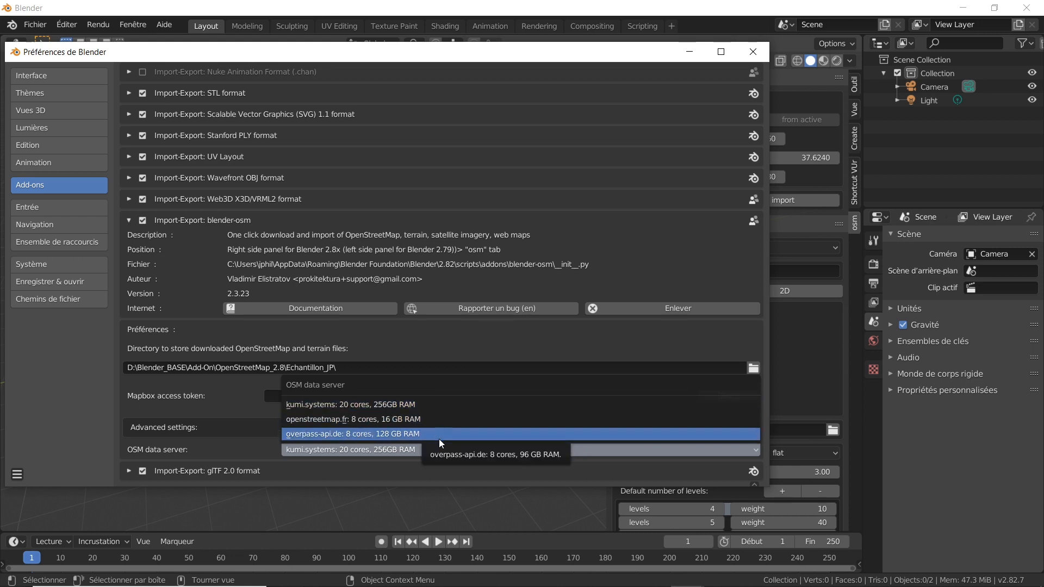
{"action": "key", "text": "Escape"}
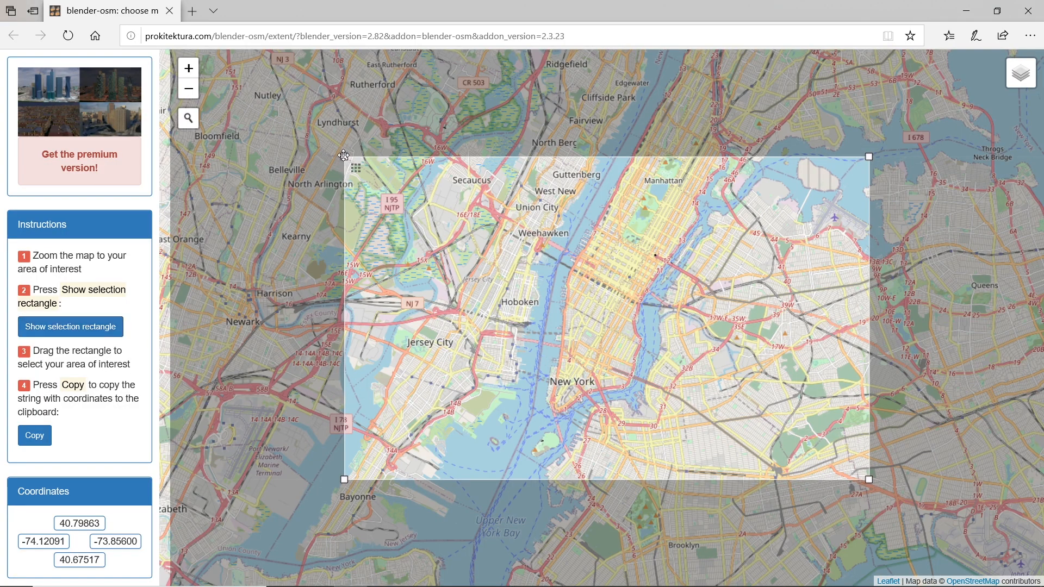
- In the browser map, resize the selection rectangle to latitudes 40.68986 to 40.77067 and longitudes -74.08225 to -73.91018
{"action": "left_click_drag", "start_coordinate": [343, 156], "coordinate": [518, 230]}
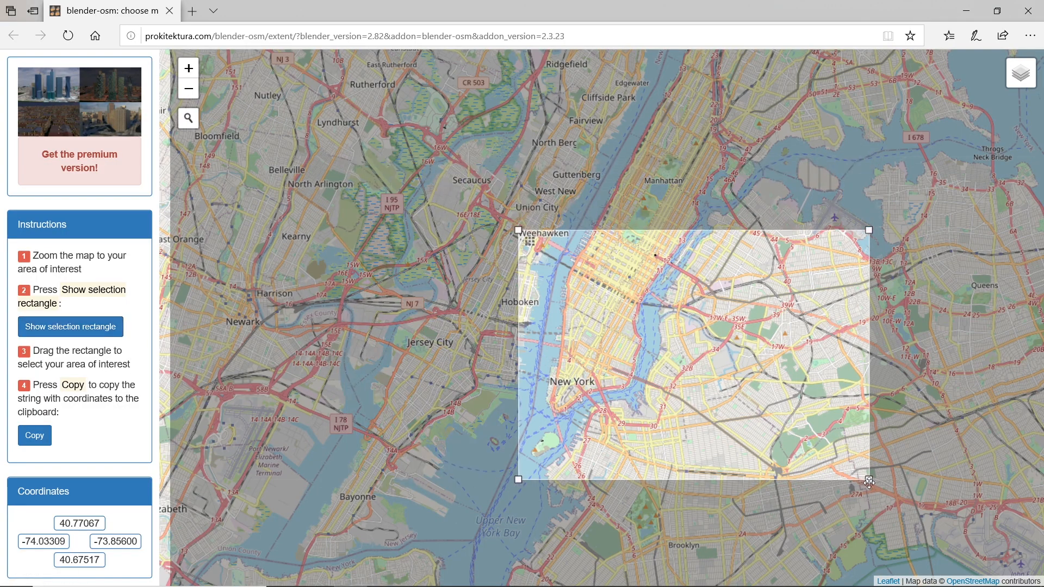
{"action": "left_click_drag", "start_coordinate": [869, 480], "coordinate": [677, 387]}
{"action": "left_click_drag", "start_coordinate": [518, 386], "coordinate": [426, 388]}
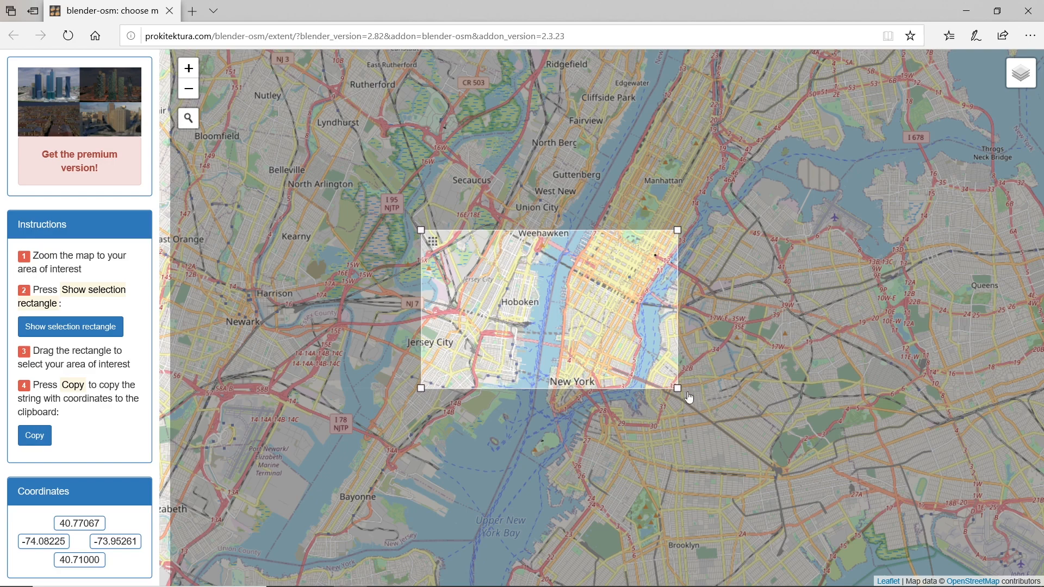
{"action": "left_click_drag", "start_coordinate": [680, 385], "coordinate": [765, 438]}
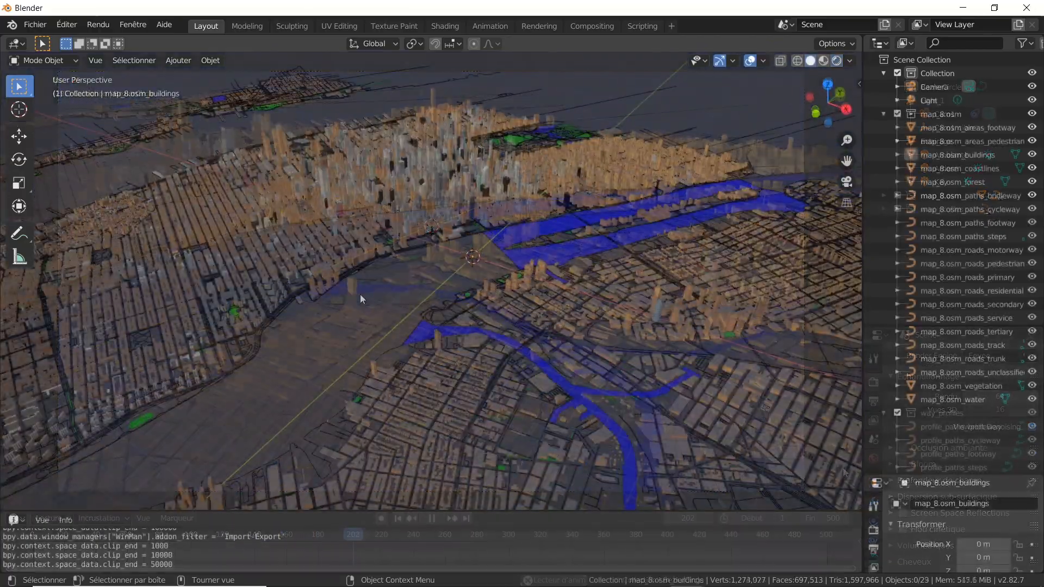
- In Blender, examine the imported New York buildings, roads and water from several angles, and check the 3D view's clipping distances
{"action": "middle_click_drag", "start_coordinate": [360, 295], "coordinate": [384, 321]}
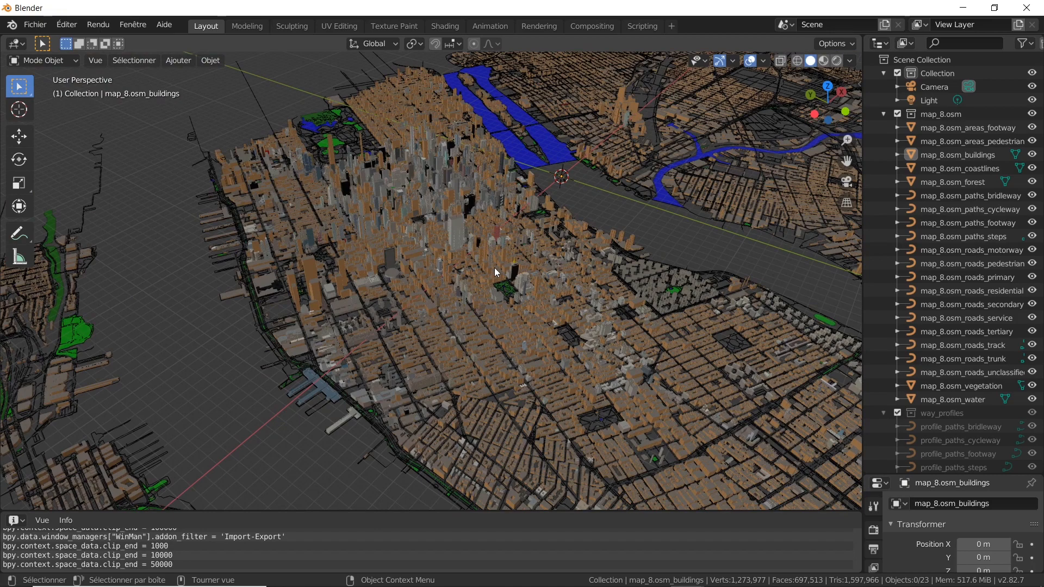
{"action": "scroll", "coordinate": [494, 267], "scroll_direction": "up", "scroll_amount": 2}
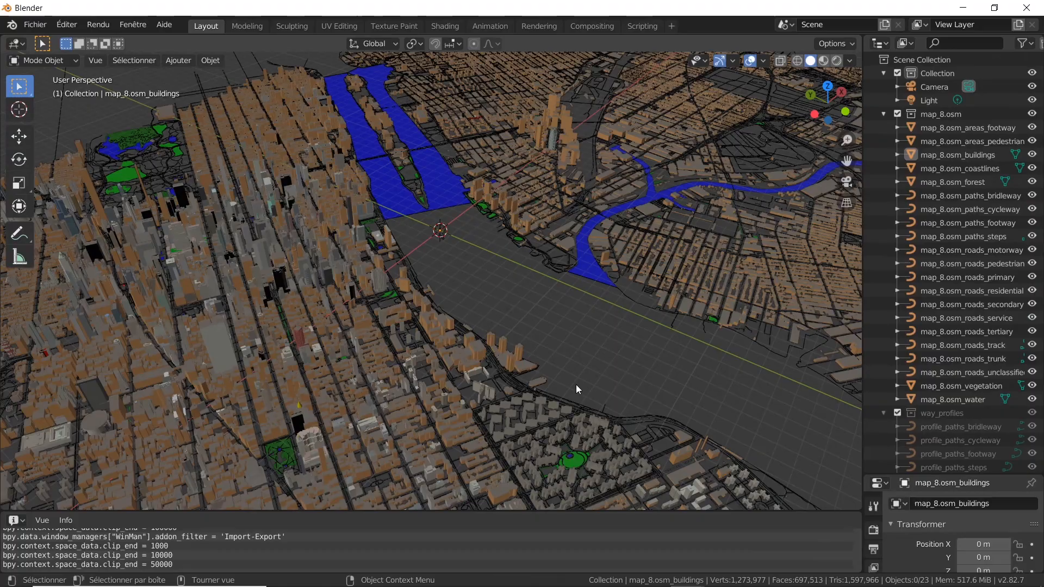
{"action": "middle_click_drag", "start_coordinate": [4, 84], "coordinate": [91, 40]}
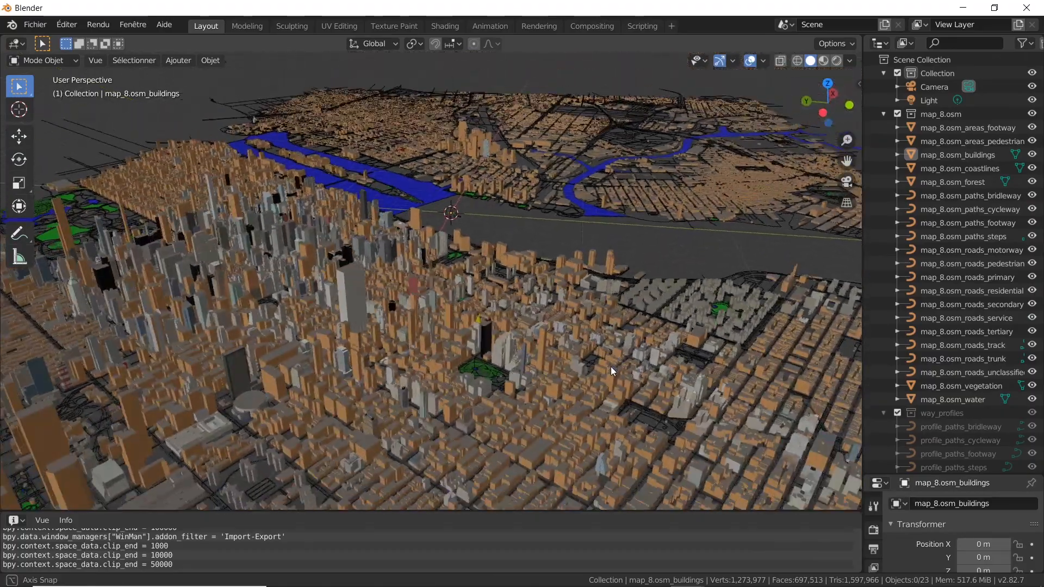
{"action": "middle_click_drag", "start_coordinate": [611, 366], "coordinate": [650, 361]}
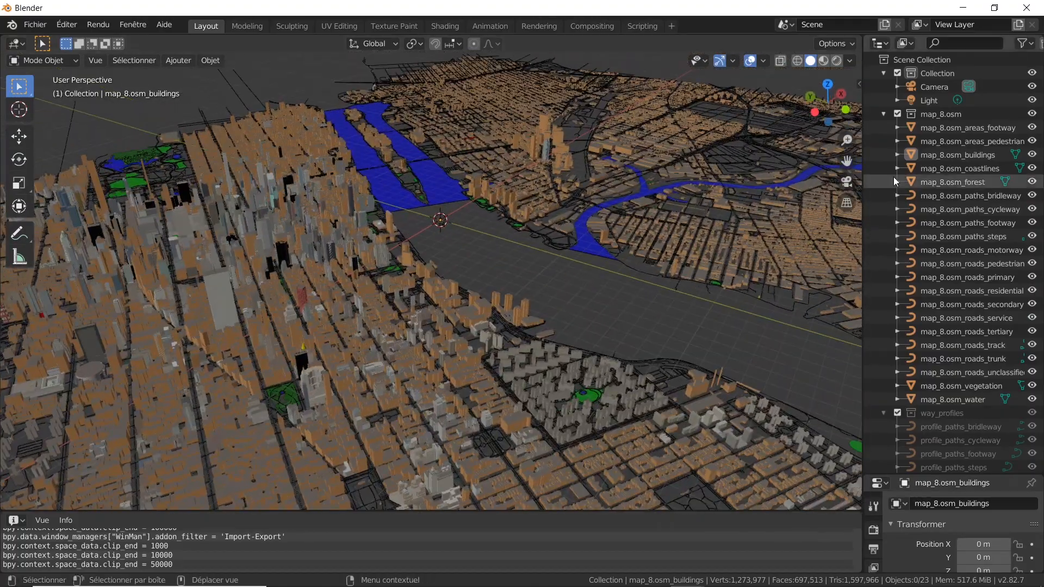
{"action": "left_click", "coordinate": [859, 84]}
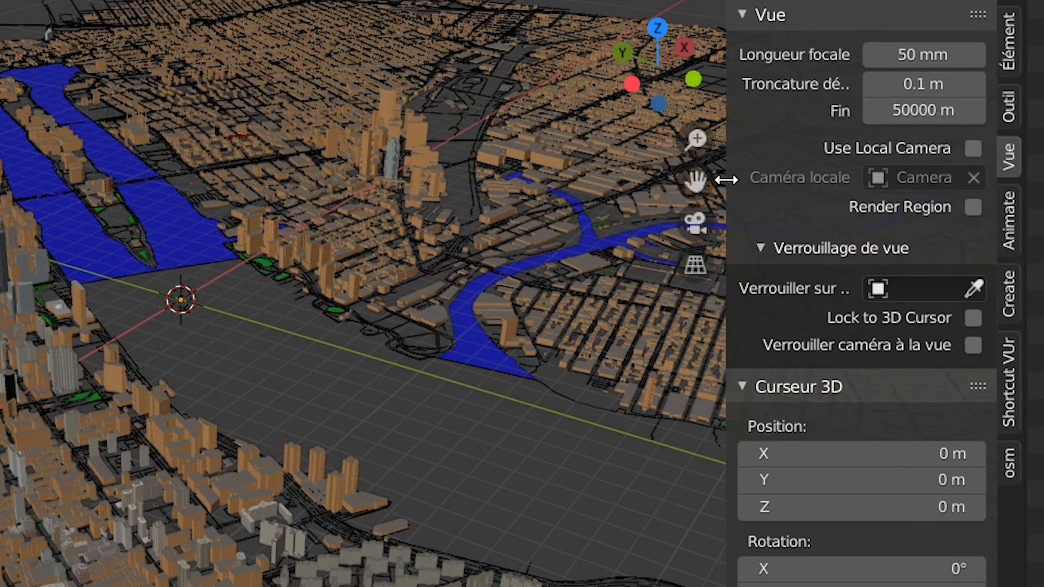
{"action": "left_click_drag", "start_coordinate": [726, 180], "coordinate": [522, 194]}
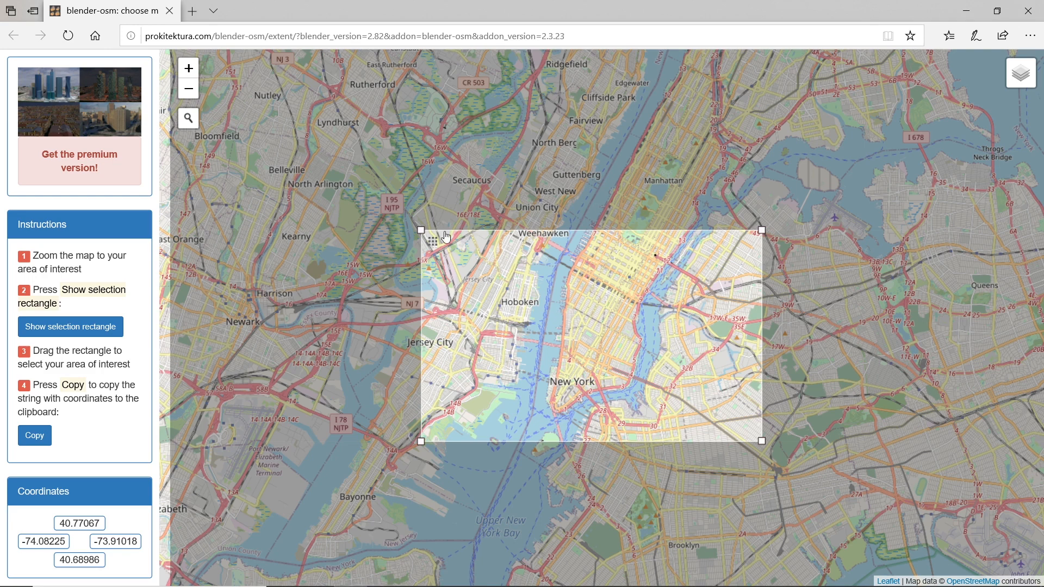
- In the browser map, shrink the selection rectangle to Midtown Manhattan, latitudes 40.74918 to 40.76347 and longitudes -73.99740 to -73.97421
{"action": "left_click_drag", "start_coordinate": [425, 230], "coordinate": [573, 257]}
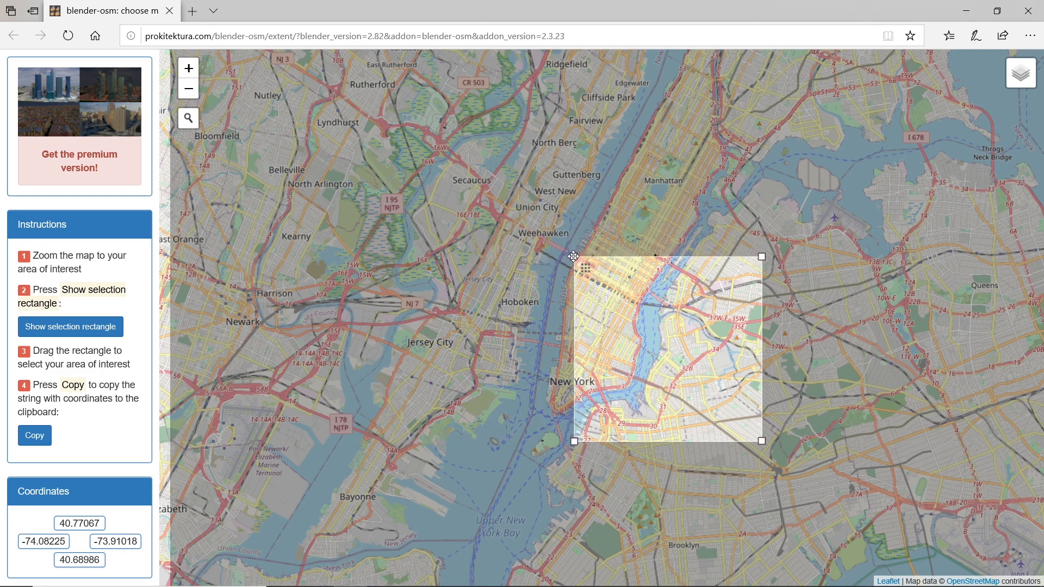
{"action": "left_click_drag", "start_coordinate": [763, 443], "coordinate": [641, 321]}
{"action": "scroll", "coordinate": [634, 248], "scroll_direction": "up", "scroll_amount": 3}
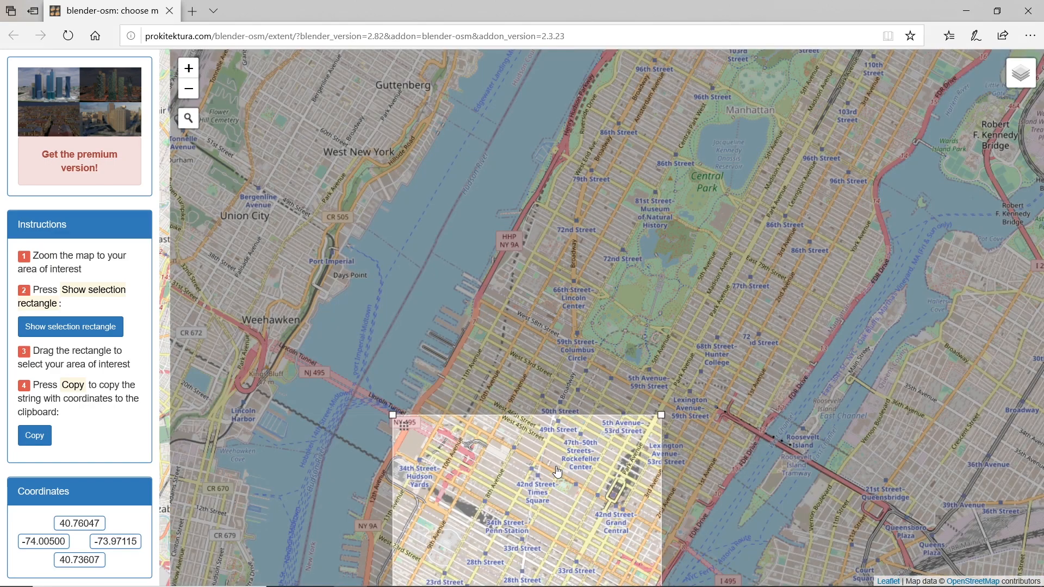
{"action": "scroll", "coordinate": [570, 463], "scroll_direction": "up", "scroll_amount": 3}
{"action": "scroll", "coordinate": [569, 463], "scroll_direction": "down", "scroll_amount": 5}
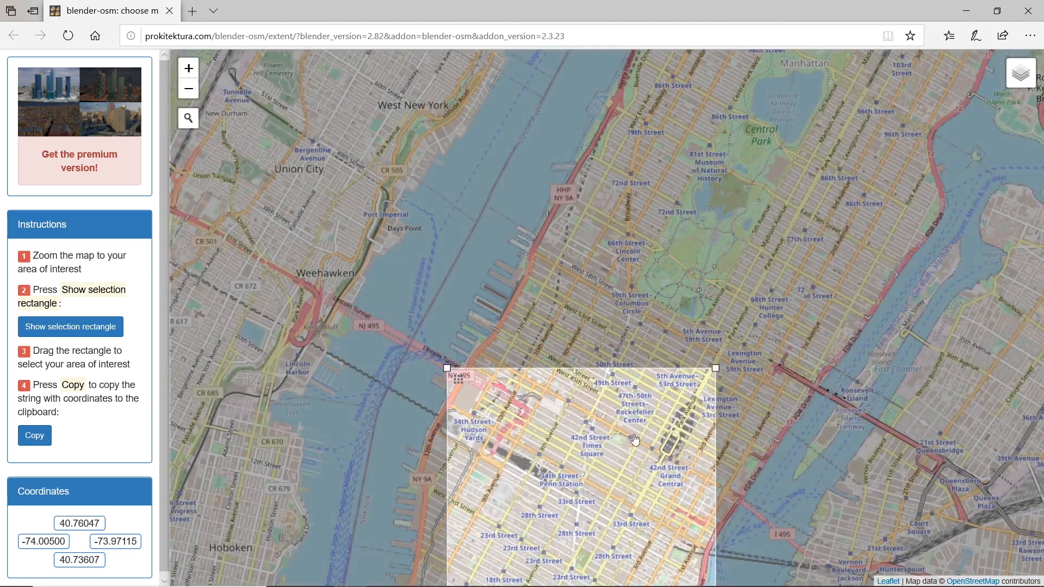
{"action": "left_click_drag", "start_coordinate": [583, 351], "coordinate": [519, 255]}
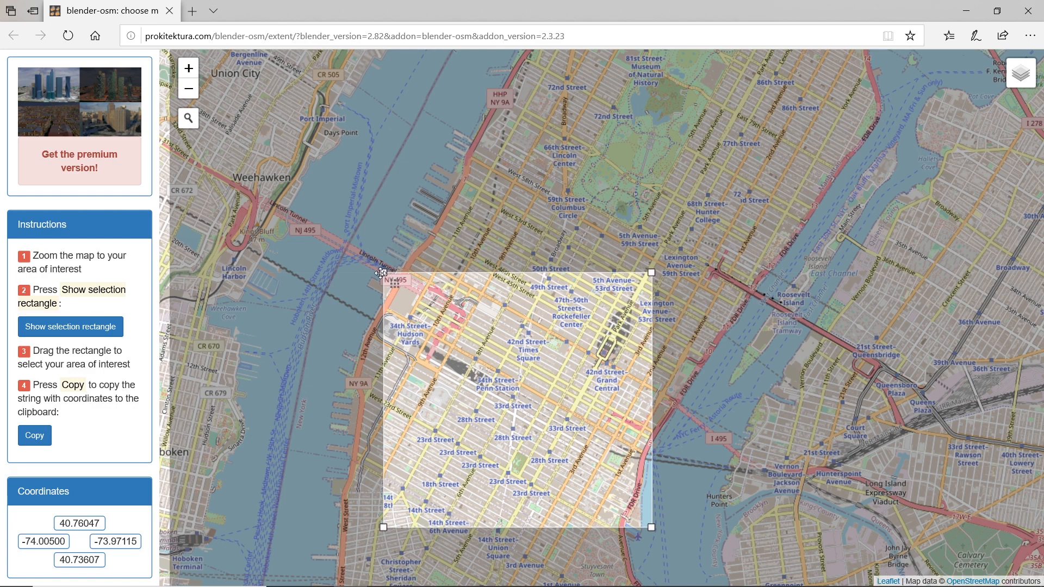
{"action": "left_click_drag", "start_coordinate": [384, 272], "coordinate": [443, 241]}
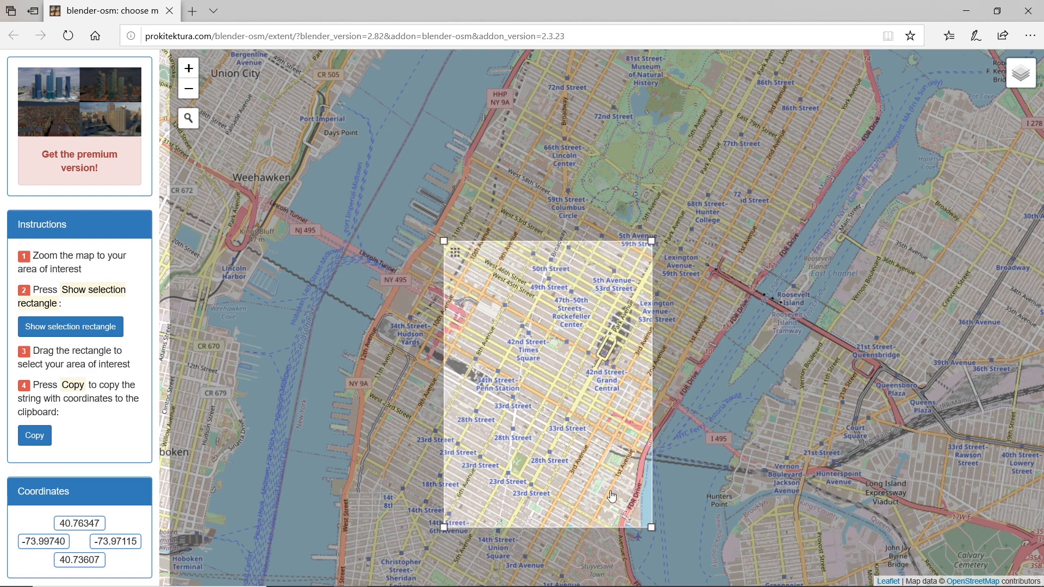
{"action": "left_click_drag", "start_coordinate": [652, 528], "coordinate": [627, 390]}
{"action": "scroll", "coordinate": [564, 322], "scroll_direction": "up", "scroll_amount": 1}
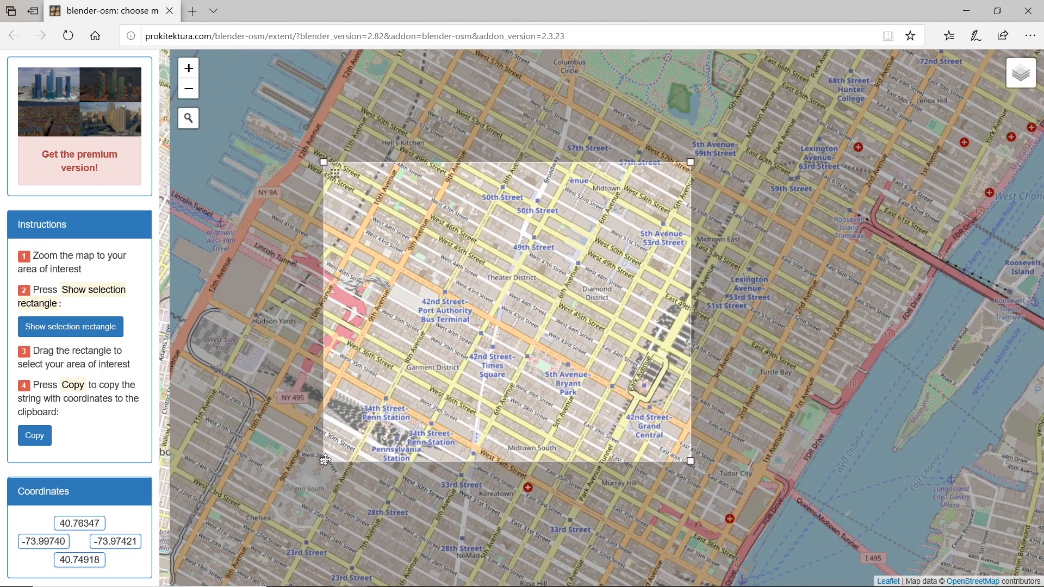
- Shrink the map selection to latitudes 40.7544 to 40.7635 and longitudes -73.9910 to -73.9742, copy it, and paste it as the import extent in Blender
{"action": "left_click_drag", "start_coordinate": [324, 461], "coordinate": [424, 353]}
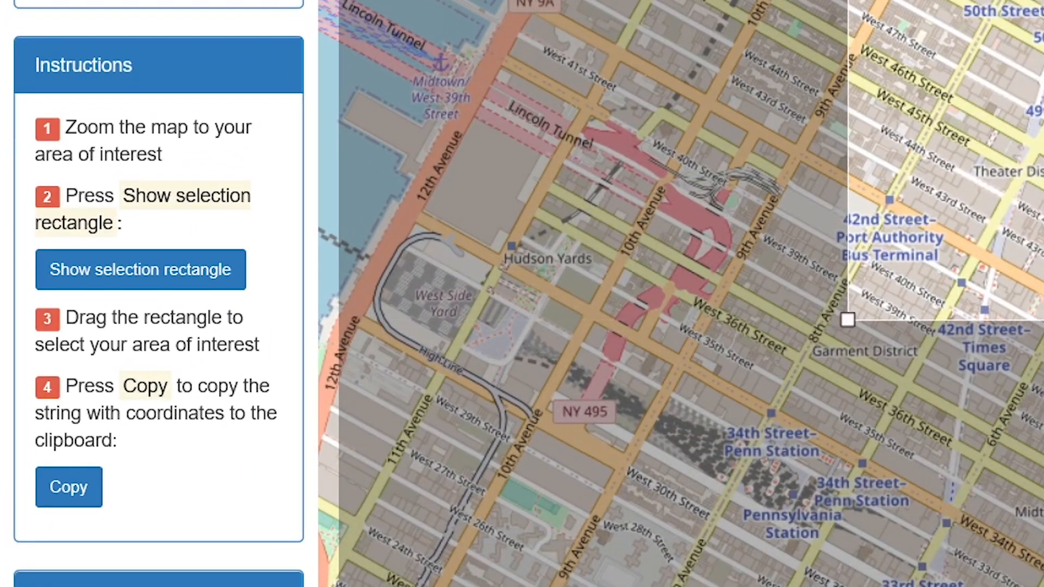
{"action": "left_click", "coordinate": [70, 492]}
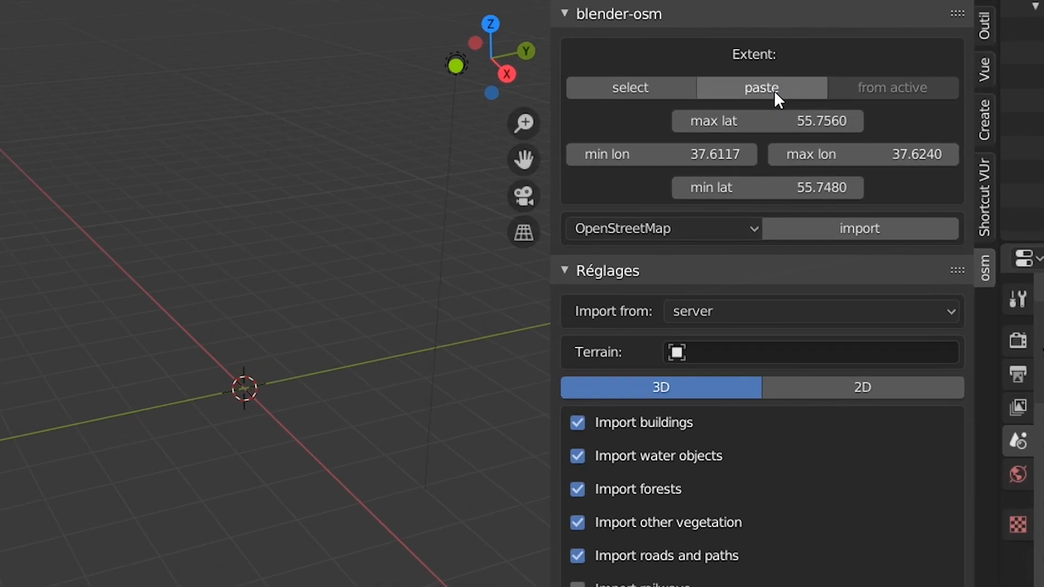
{"action": "left_click", "coordinate": [788, 79]}
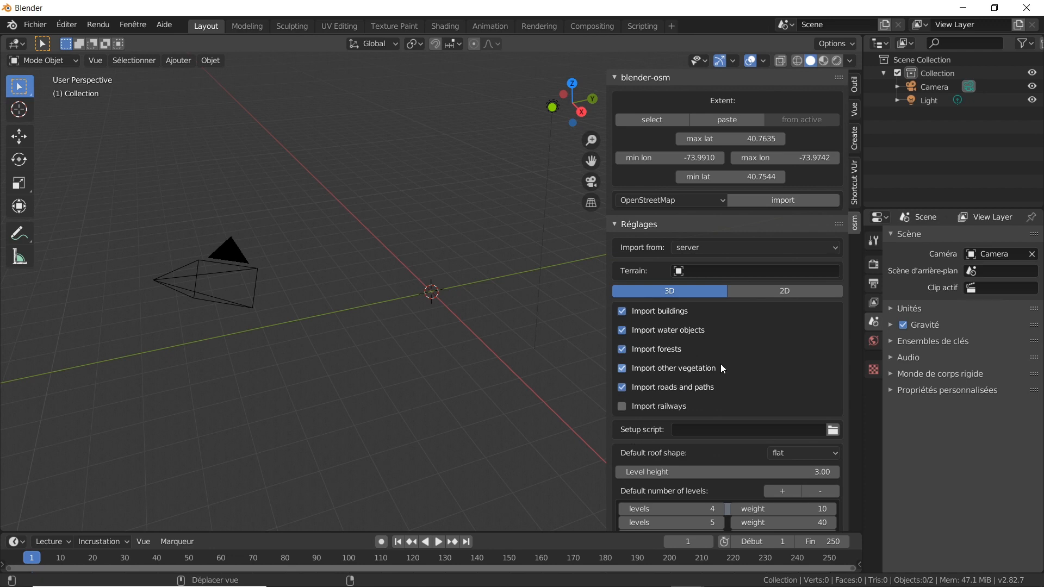
- Review the blender-osm import settings and import the area's OpenStreetMap data from the server in 3D
{"action": "scroll", "coordinate": [722, 365], "scroll_direction": "down", "scroll_amount": 4}
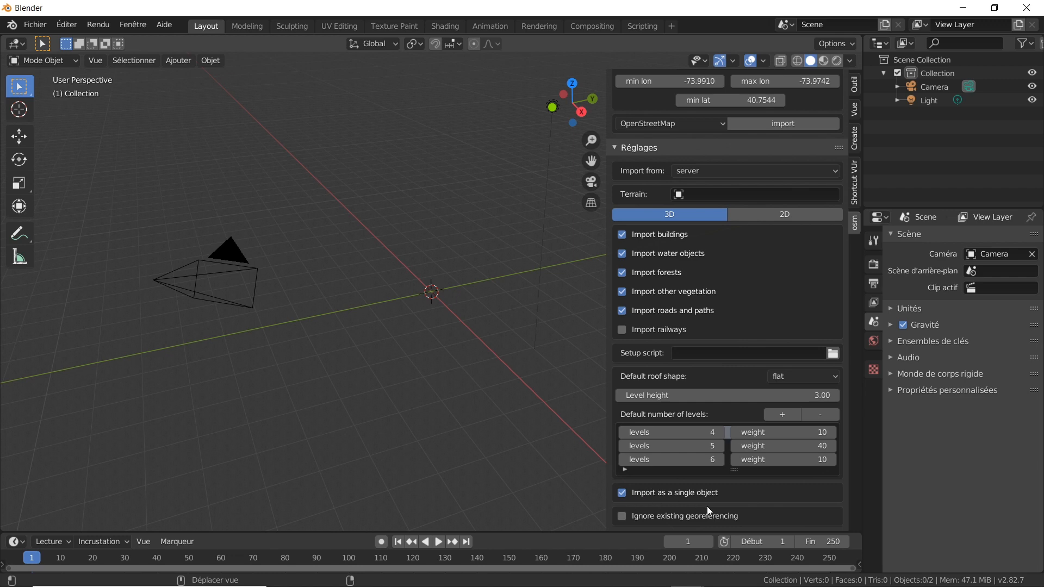
{"action": "scroll", "coordinate": [755, 276], "scroll_direction": "up", "scroll_amount": 3}
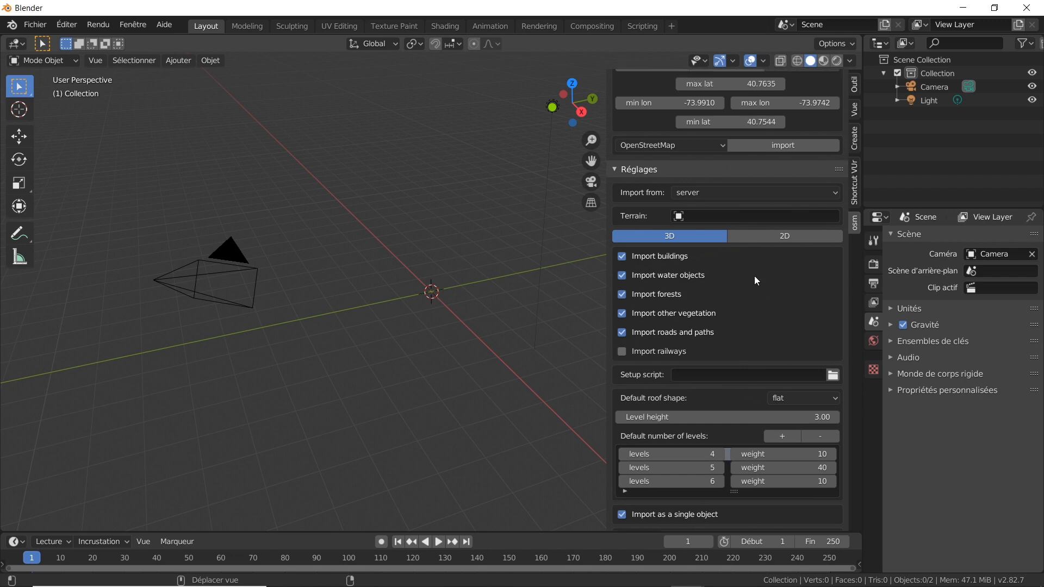
{"action": "left_click", "coordinate": [787, 190]}
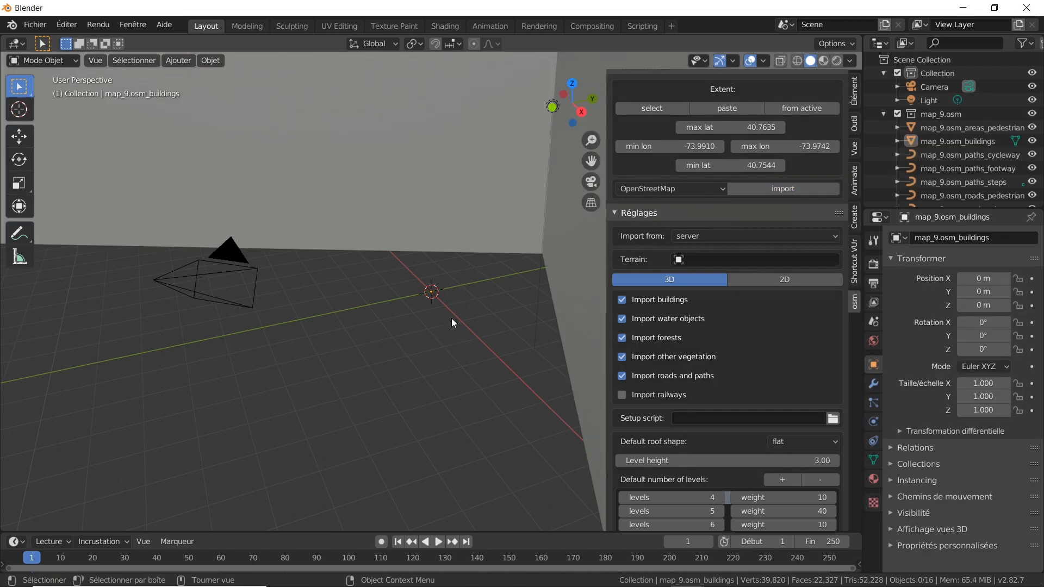
- Set the 3D view's clipping end distance to 10000 m to show all the imported buildings
{"action": "scroll", "coordinate": [448, 316], "scroll_direction": "down", "scroll_amount": 8}
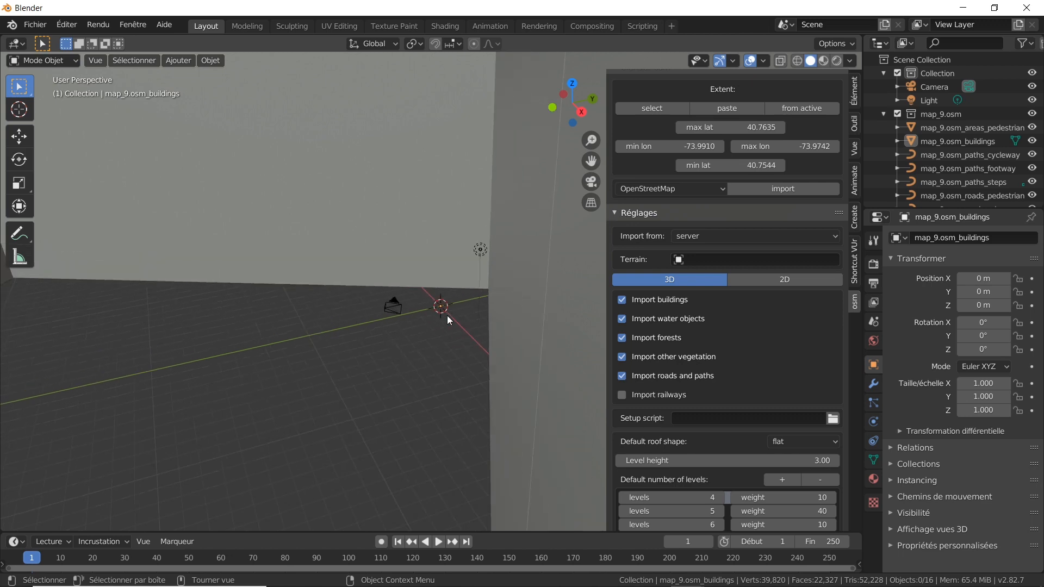
{"action": "scroll", "coordinate": [448, 317], "scroll_direction": "down", "scroll_amount": 6}
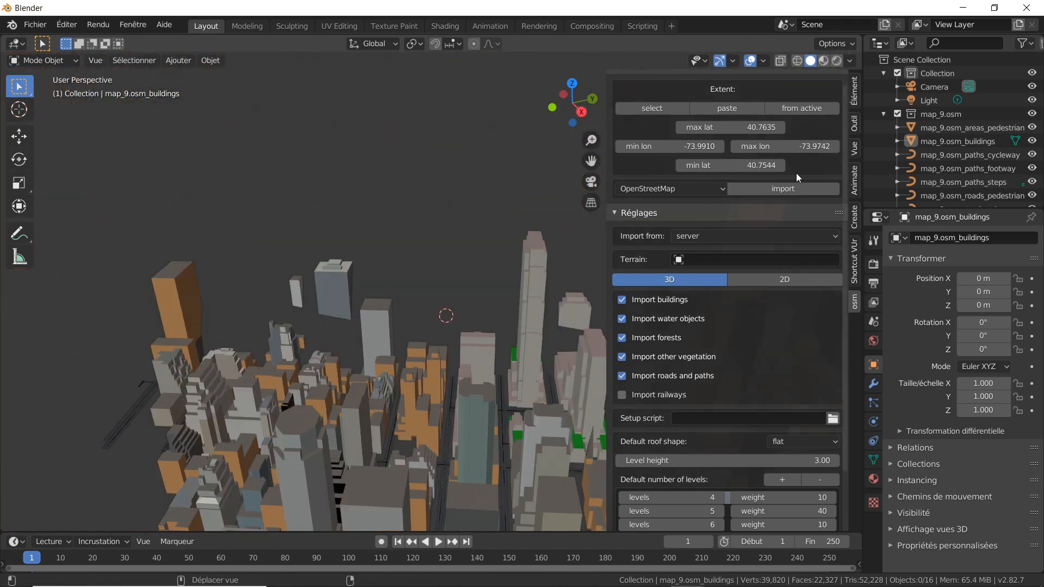
{"action": "scroll", "coordinate": [474, 383], "scroll_direction": "up", "scroll_amount": 5}
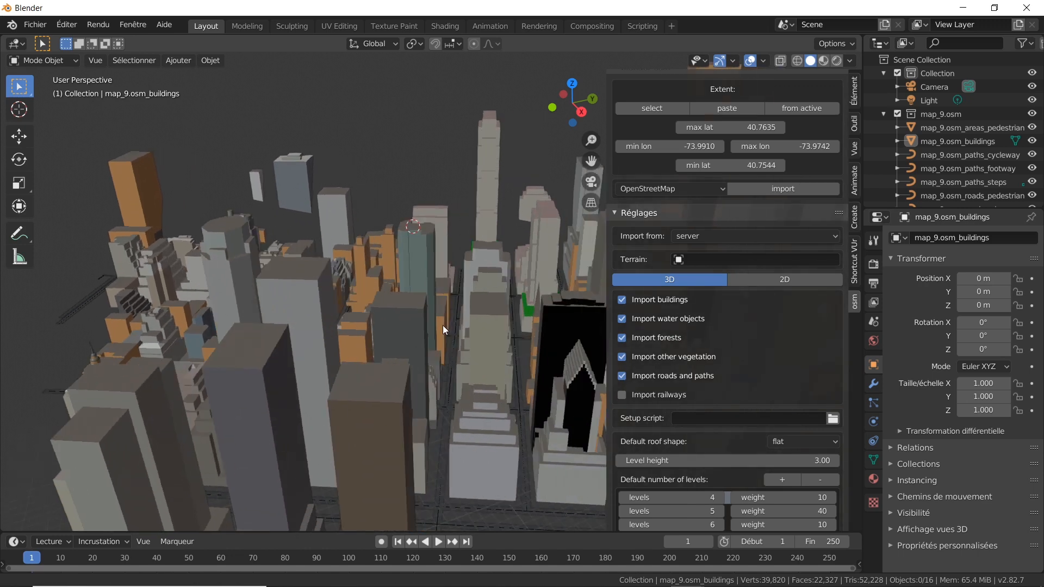
{"action": "left_click", "coordinate": [856, 153]}
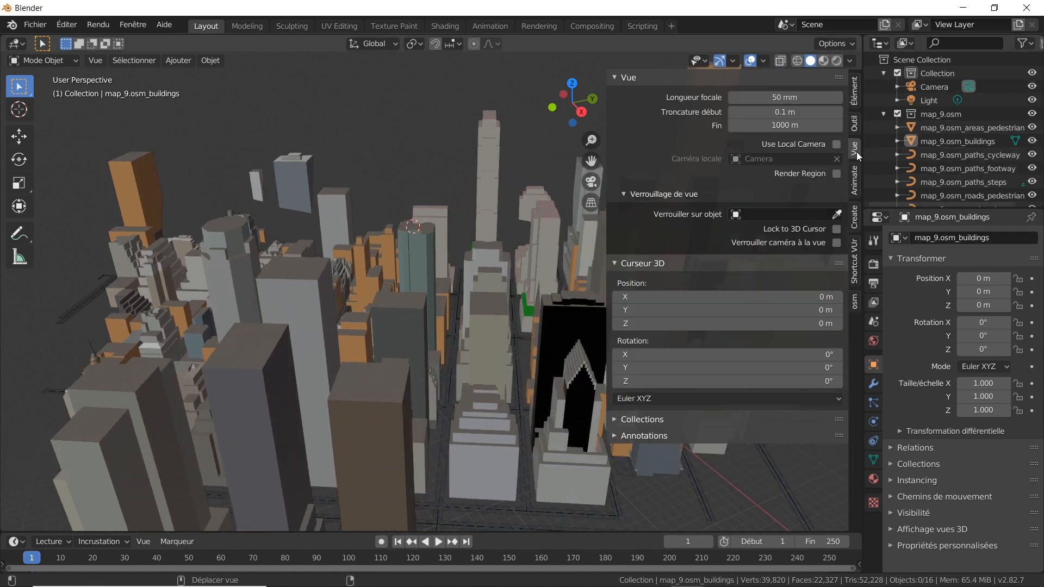
{"action": "left_click", "coordinate": [776, 125]}
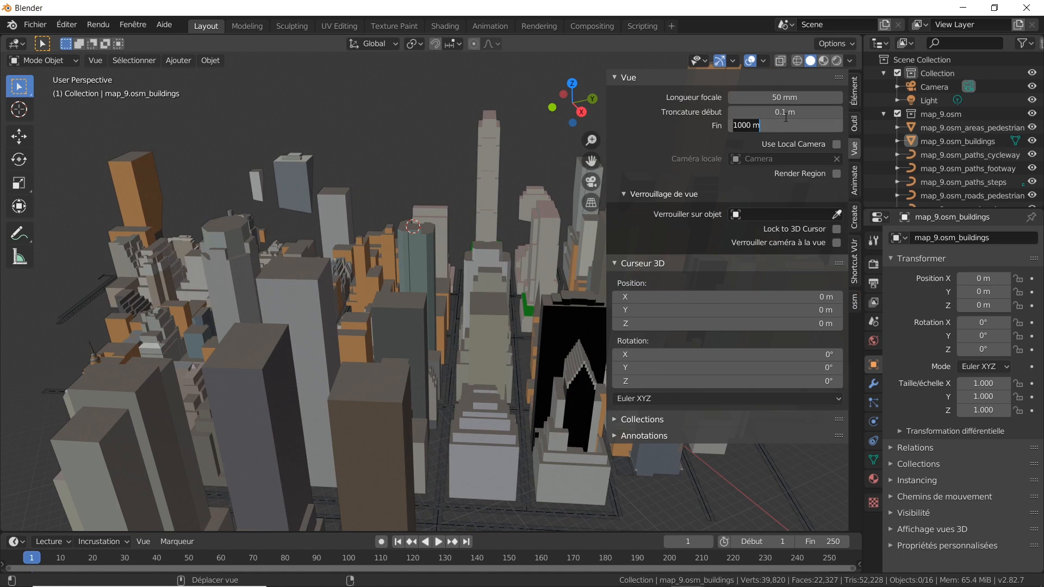
{"action": "type", "text": "100"}
{"action": "key", "text": "Return"}
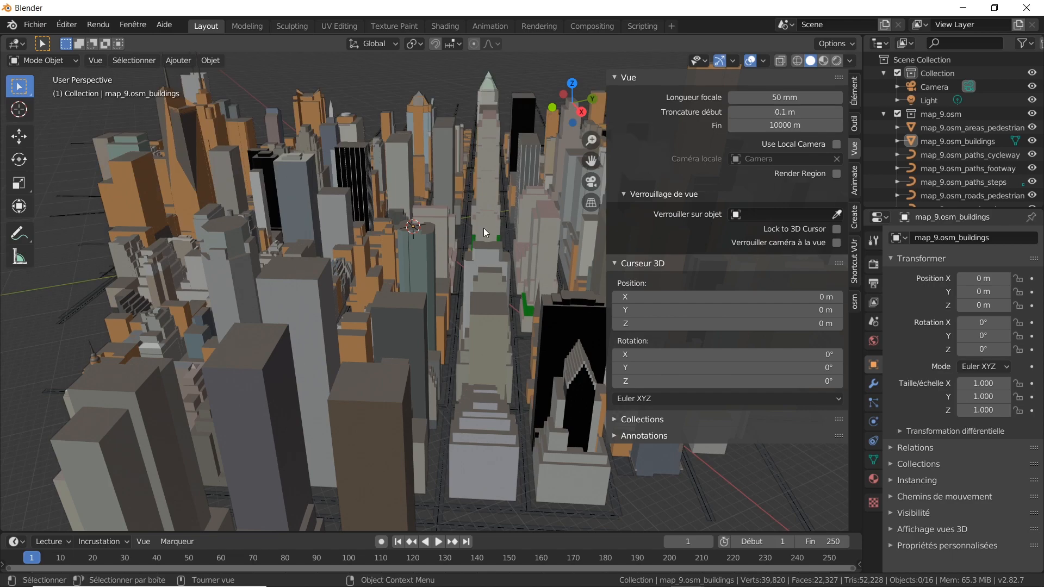
- Hide the 3D view's sidebar and examine the New York building models from several angles
{"action": "middle_click_drag", "start_coordinate": [414, 277], "coordinate": [449, 285]}
{"action": "key", "text": "n"}
{"action": "scroll", "coordinate": [484, 262], "scroll_direction": "down", "scroll_amount": 2}
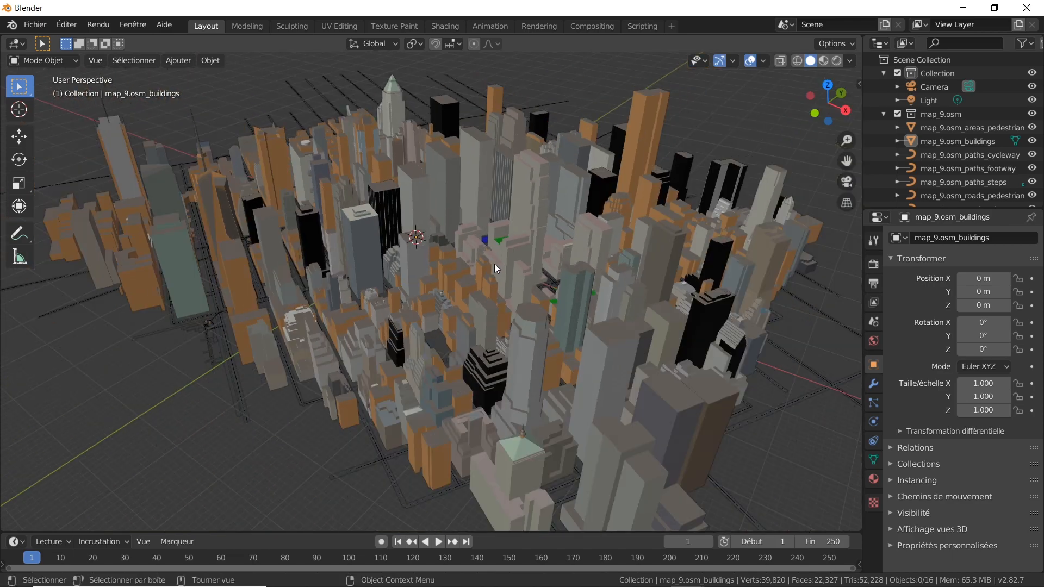
{"action": "mouse_move", "coordinate": [531, 328]}
{"action": "middle_mouse_down"}
{"action": "mouse_move", "coordinate": [635, 319]}
{"action": "mouse_move", "coordinate": [519, 390]}
{"action": "mouse_move", "coordinate": [435, 326]}
{"action": "mouse_move", "coordinate": [396, 315]}
{"action": "mouse_move", "coordinate": [533, 332]}
{"action": "middle_mouse_up"}
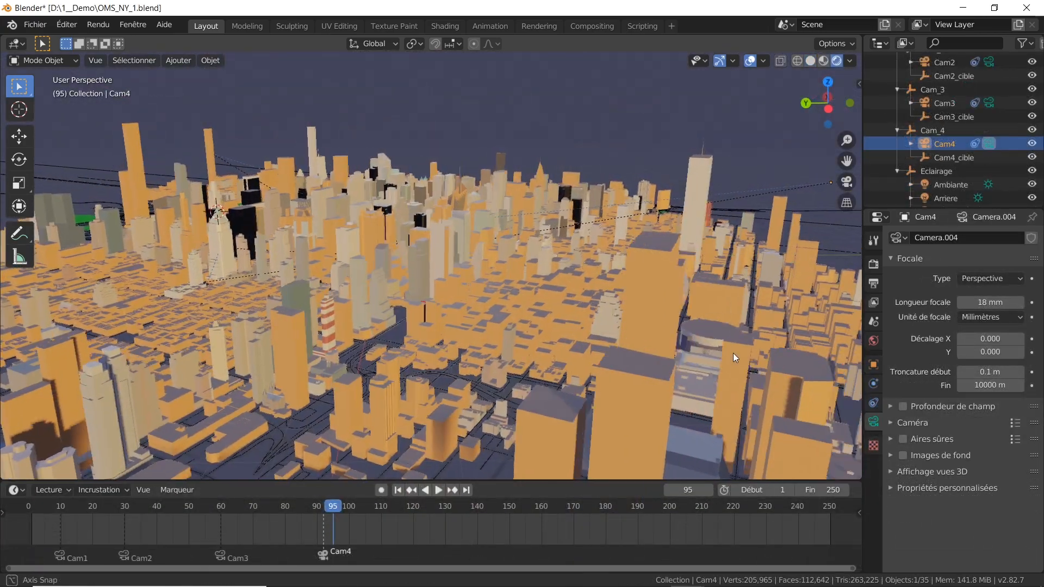
{"action": "middle_click_drag", "start_coordinate": [733, 358], "coordinate": [425, 353]}
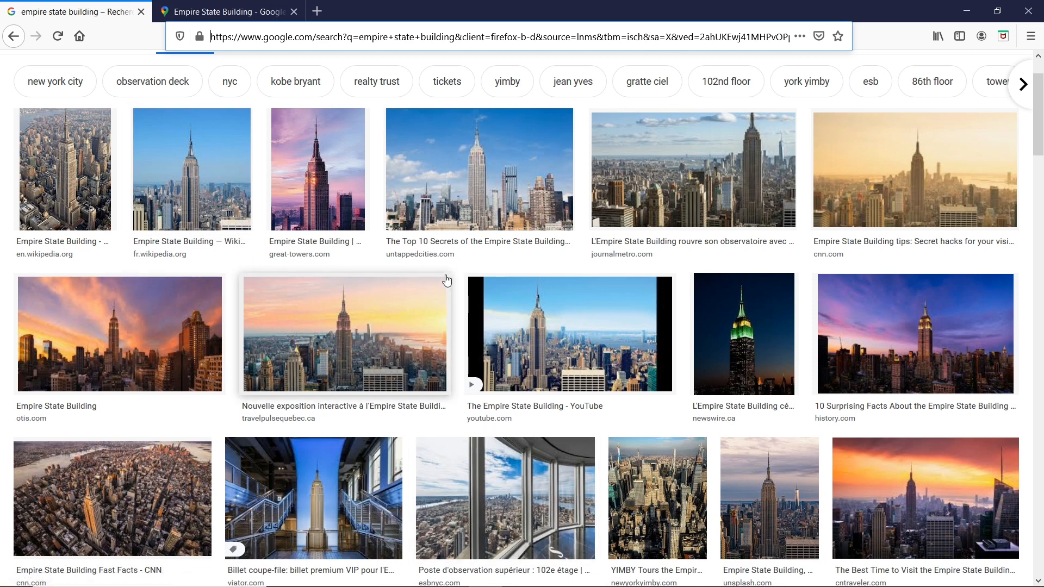
- In the browser, show the Empire State Building on the Google Maps satellite view and examine its surrounding blocks
{"action": "left_click", "coordinate": [243, 15]}
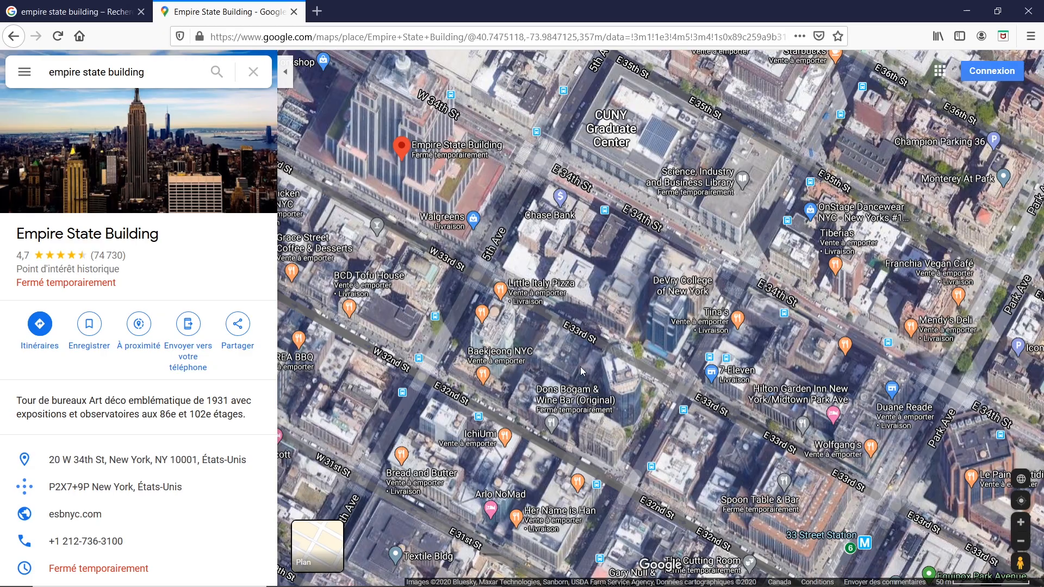
{"action": "scroll", "coordinate": [579, 366], "scroll_direction": "down", "scroll_amount": 2}
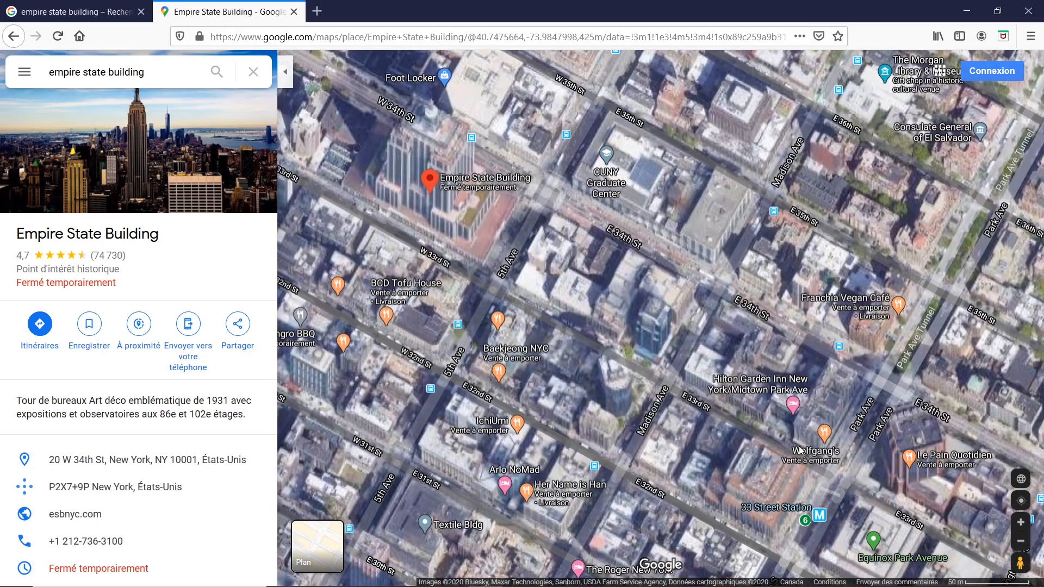
{"action": "scroll", "coordinate": [494, 289], "scroll_direction": "down", "scroll_amount": 4}
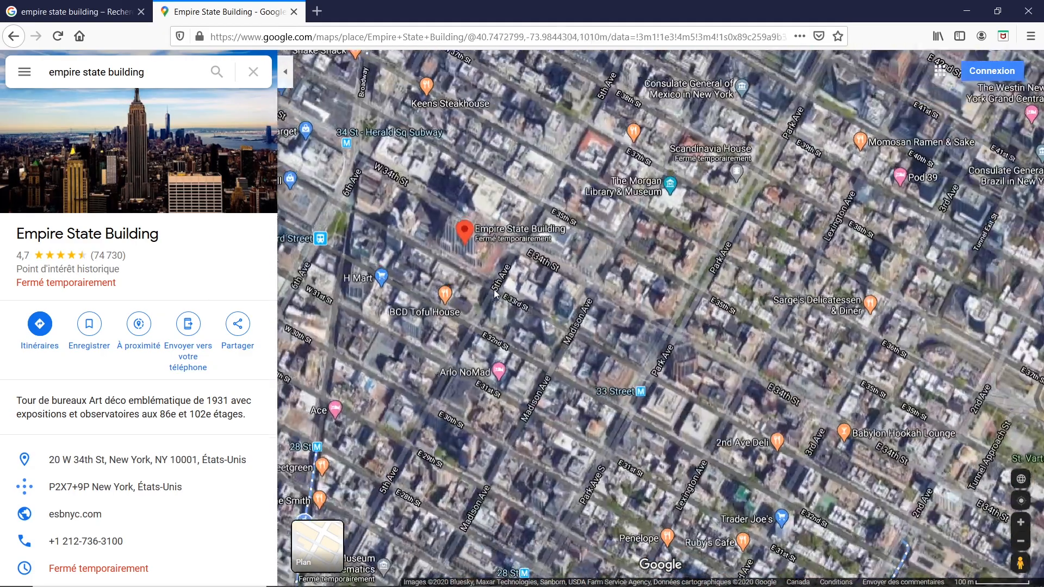
{"action": "scroll", "coordinate": [494, 289], "scroll_direction": "up", "scroll_amount": 3}
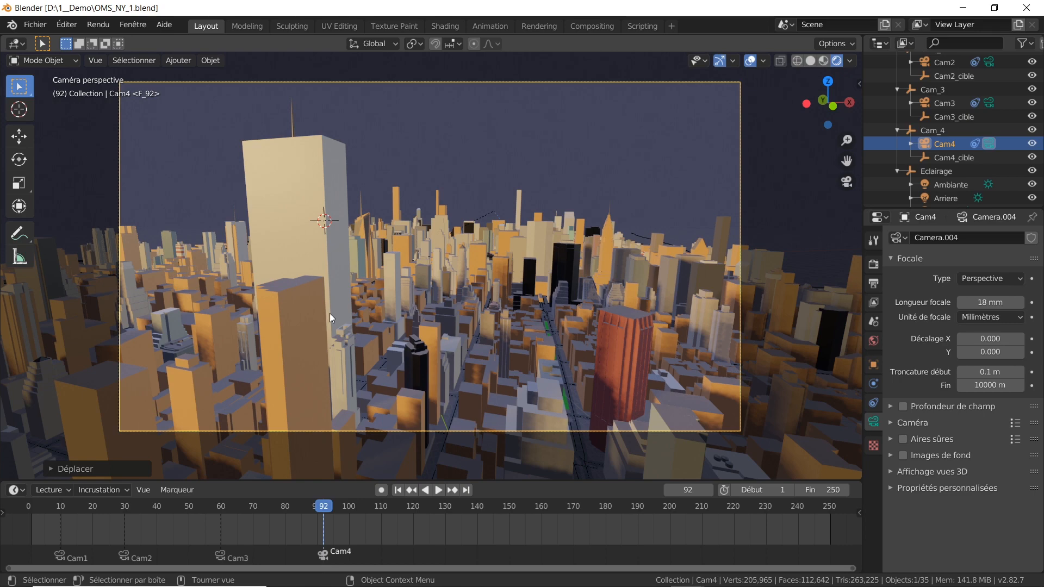
- In Blender, leave the Cam4 view and examine the tall pale tower and its surroundings from several angles
{"action": "middle_click_drag", "start_coordinate": [319, 306], "coordinate": [430, 227]}
{"action": "scroll", "coordinate": [342, 308], "scroll_direction": "down", "scroll_amount": 4}
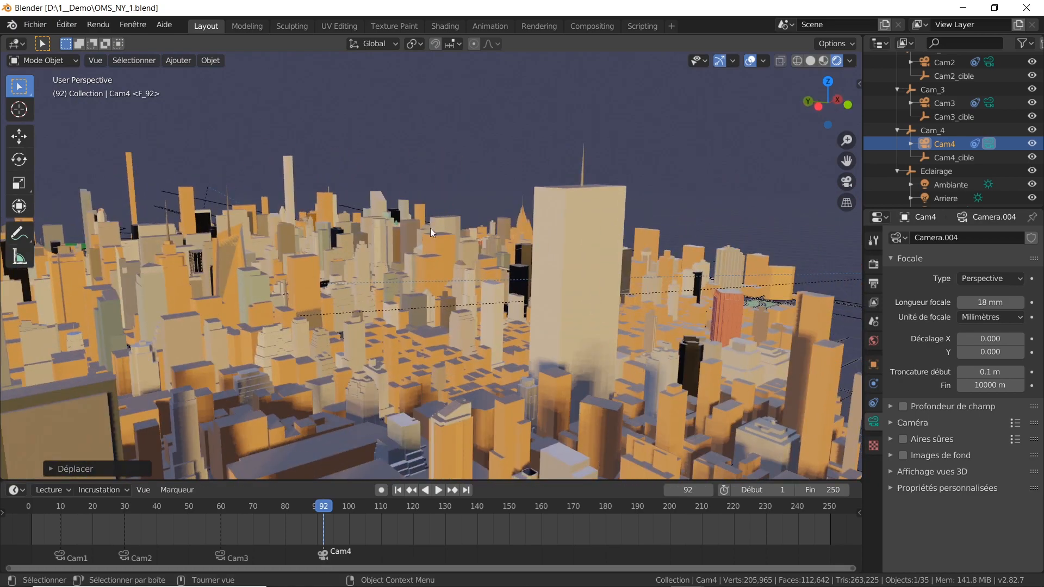
{"action": "middle_click_drag", "start_coordinate": [573, 256], "coordinate": [530, 300]}
{"action": "middle_click_drag", "start_coordinate": [379, 325], "coordinate": [513, 302]}
{"action": "middle_click_drag", "start_coordinate": [663, 335], "coordinate": [614, 318]}
- Switch to the browser and check the Empire State Building's location on the satellite map
{"action": "key", "text": "alt+Tab"}
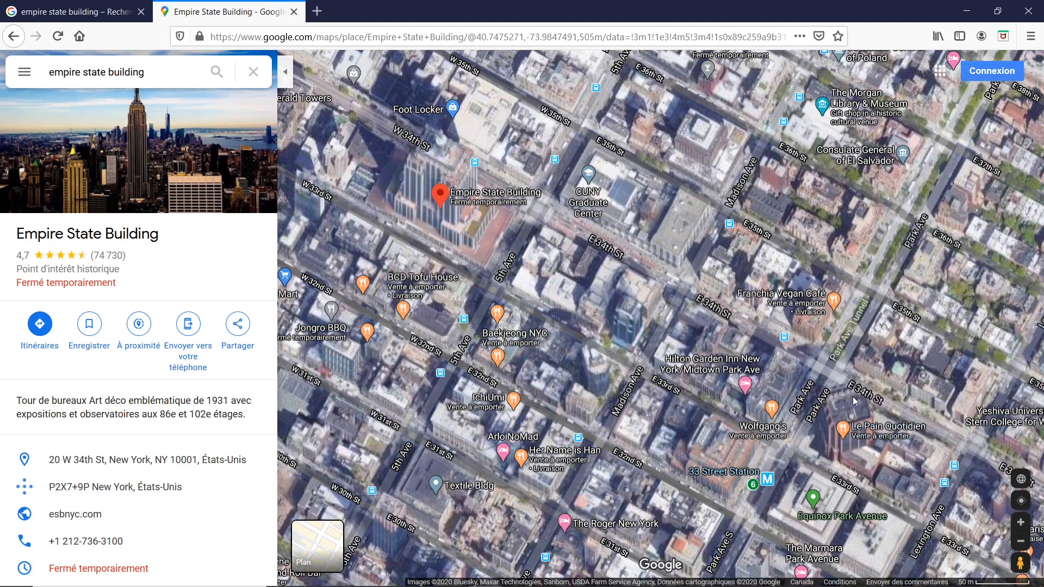
{"action": "mouse_move", "coordinate": [841, 428]}
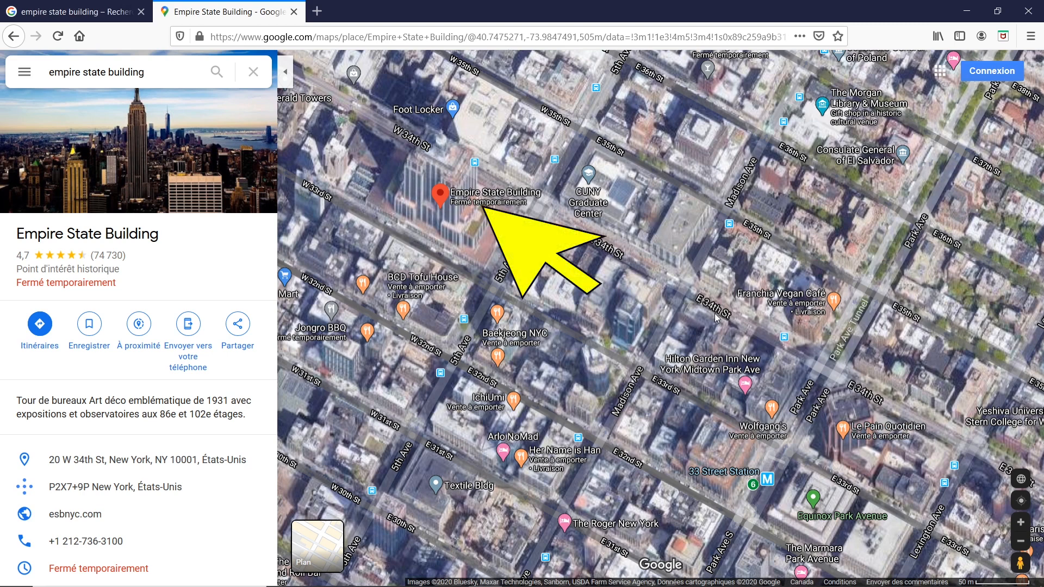
{"action": "mouse_move", "coordinate": [460, 207]}
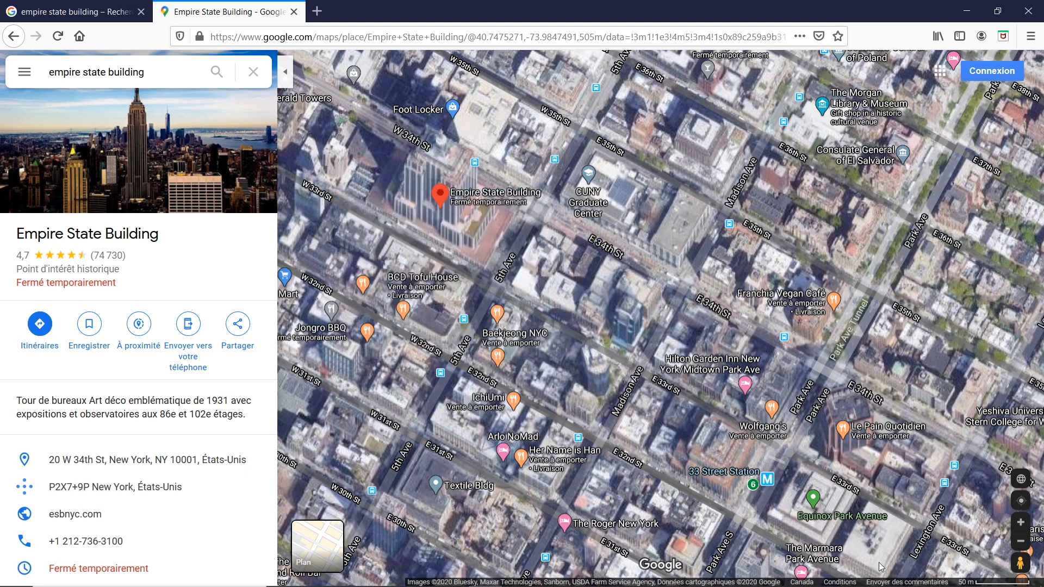
- Switch to Blender and inspect the red tower up close and its position relative to the tall pale tower
{"action": "key", "text": "alt+Tab"}
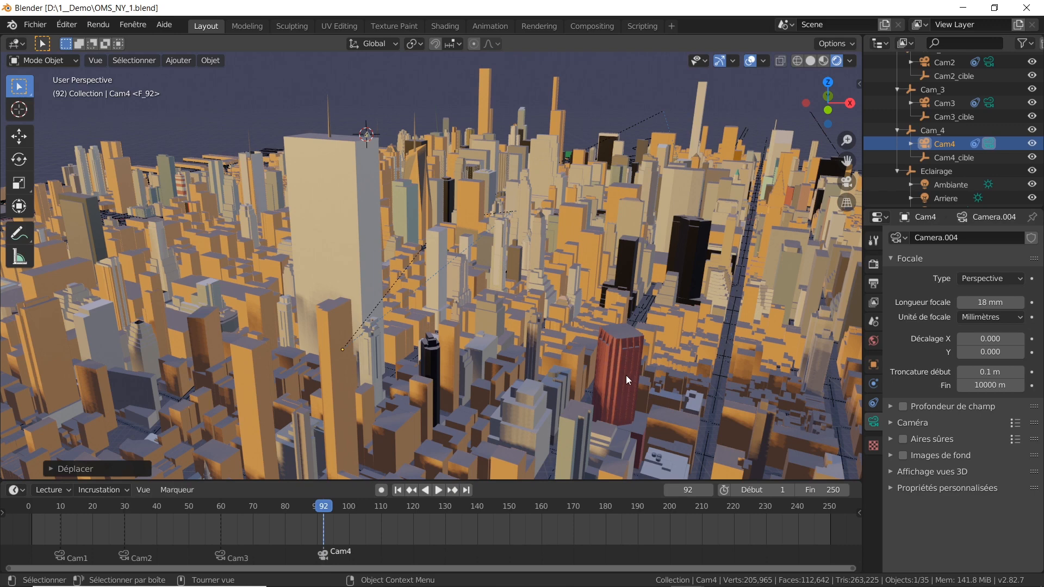
{"action": "scroll", "coordinate": [628, 377], "scroll_direction": "up", "scroll_amount": 6}
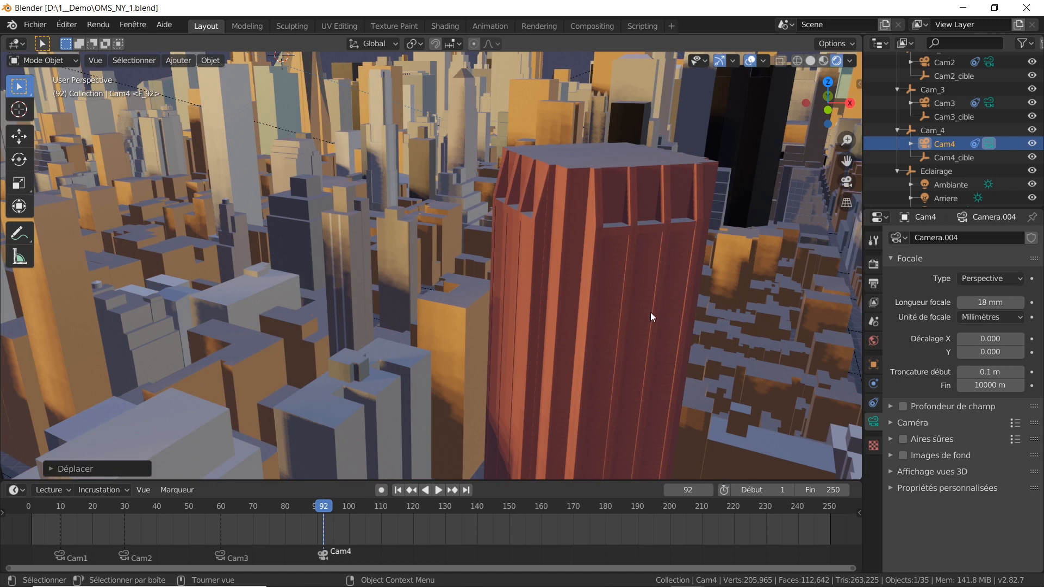
{"action": "scroll", "coordinate": [650, 311], "scroll_direction": "down", "scroll_amount": 8}
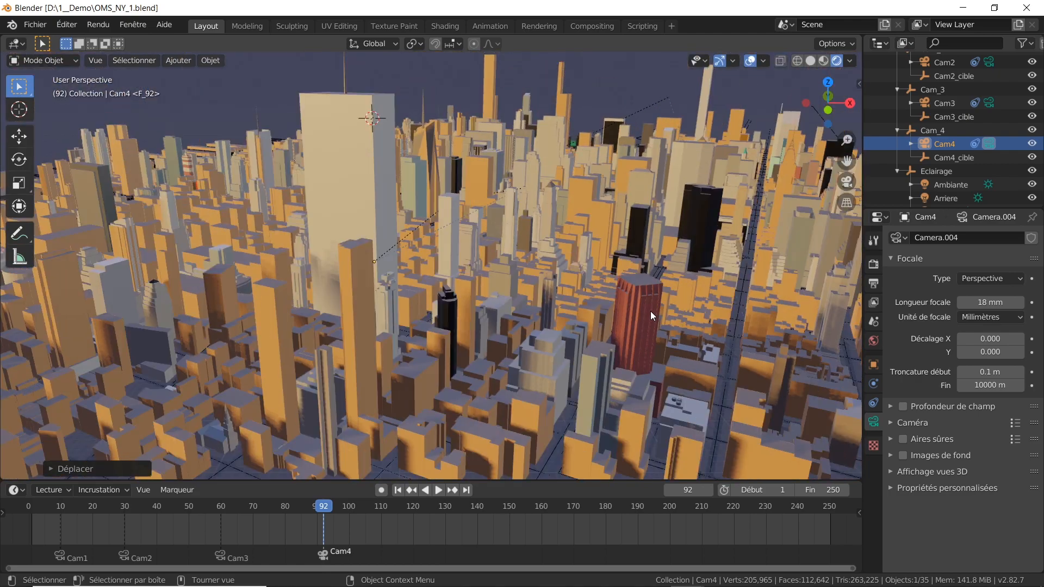
{"action": "middle_click_drag", "start_coordinate": [328, 241], "coordinate": [376, 249]}
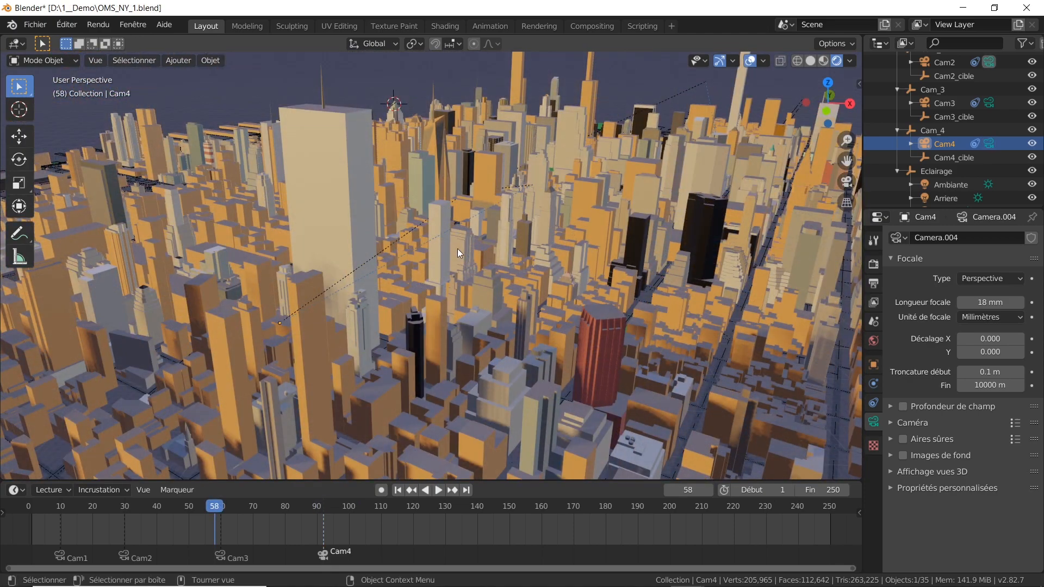
- Look through the scene camera and preview the shots from Cam1 to Cam4 along the timeline, ending at frame 95
{"action": "key", "text": "KP_0"}
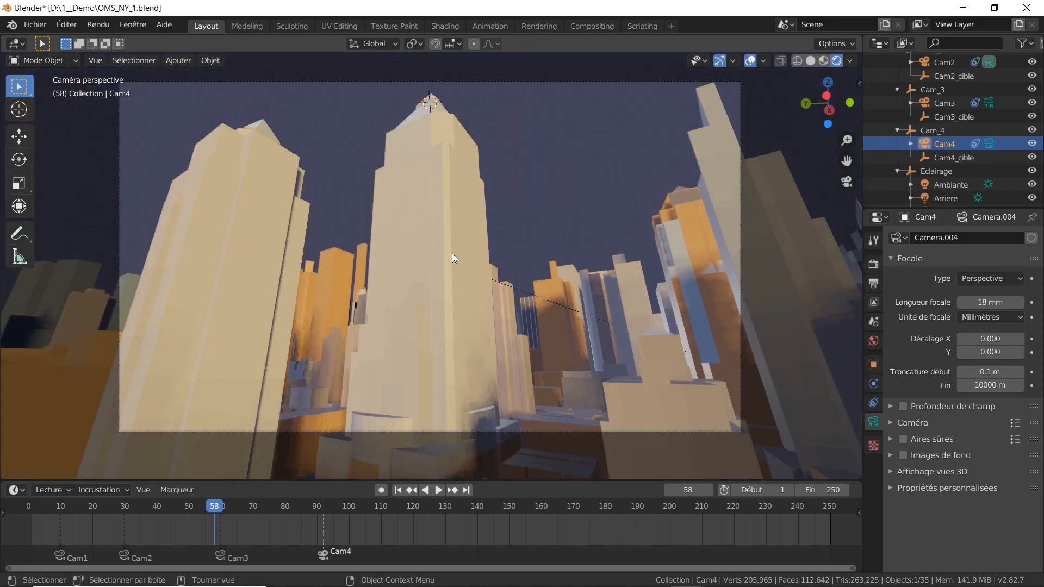
{"action": "left_click", "coordinate": [208, 507]}
{"action": "key", "text": "space"}
{"action": "left_click_drag", "start_coordinate": [208, 507], "coordinate": [119, 511]}
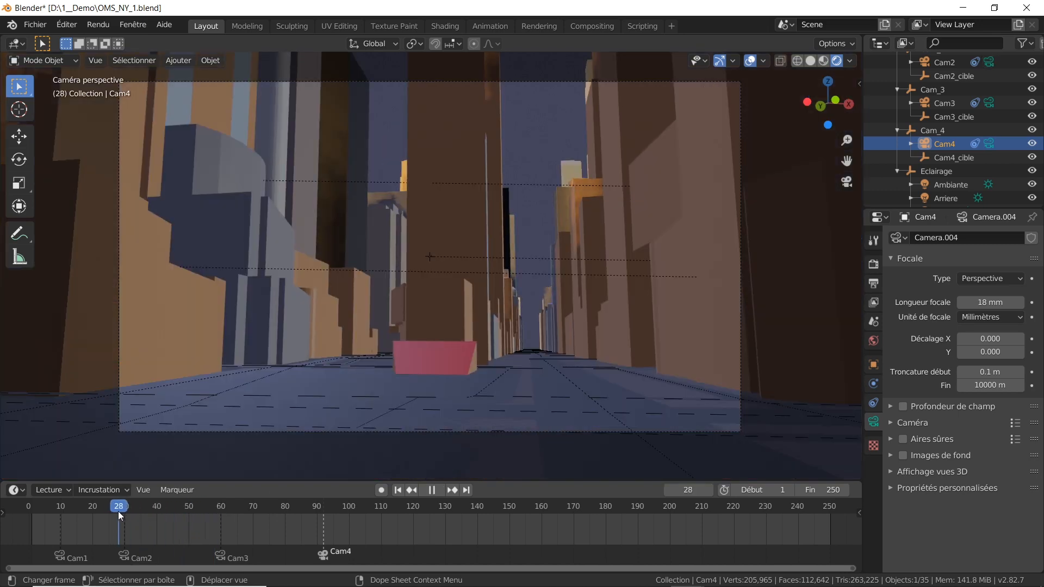
{"action": "left_click_drag", "start_coordinate": [119, 511], "coordinate": [27, 528]}
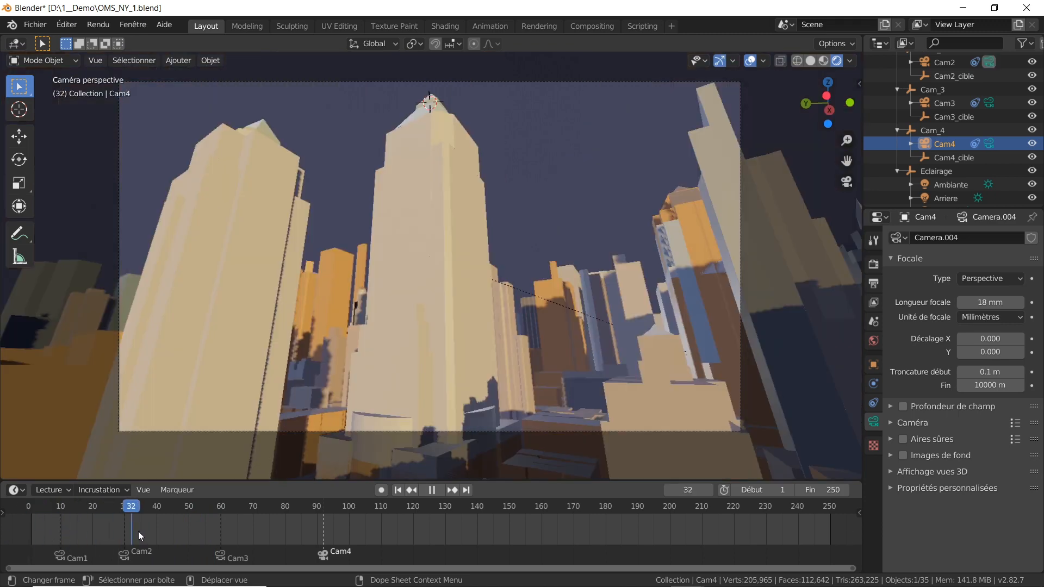
{"action": "left_click_drag", "start_coordinate": [138, 531], "coordinate": [334, 542]}
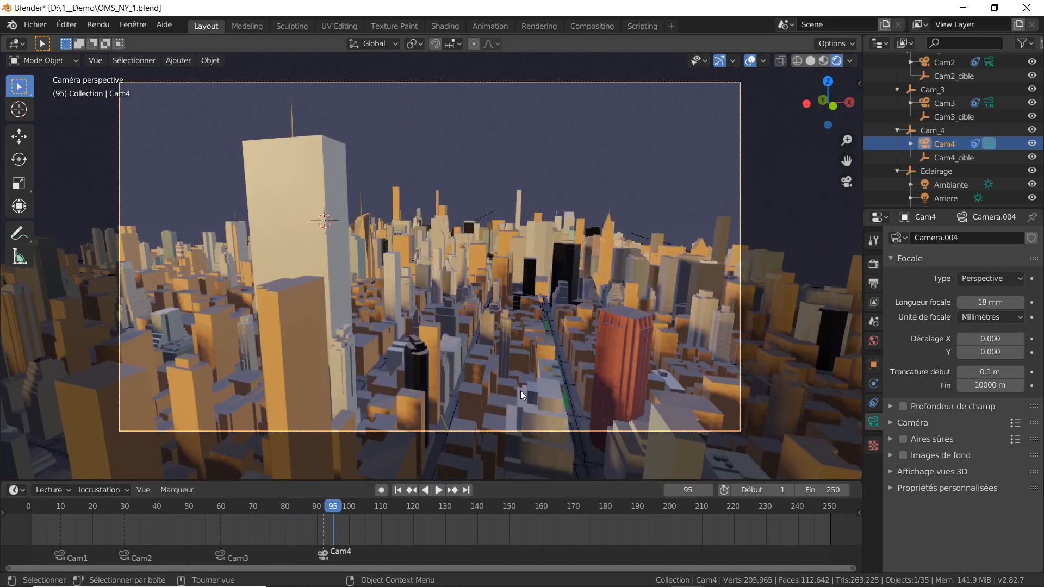